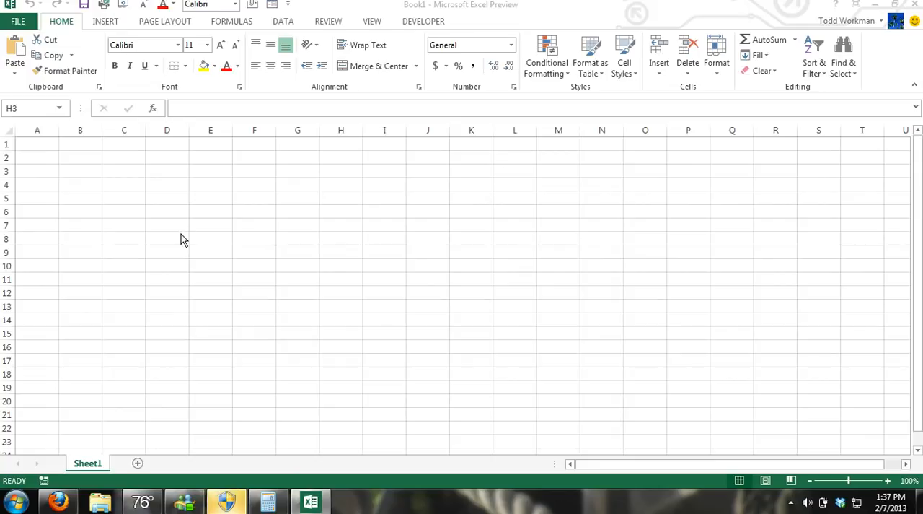
{"action": "left_click", "coordinate": [173, 198]}
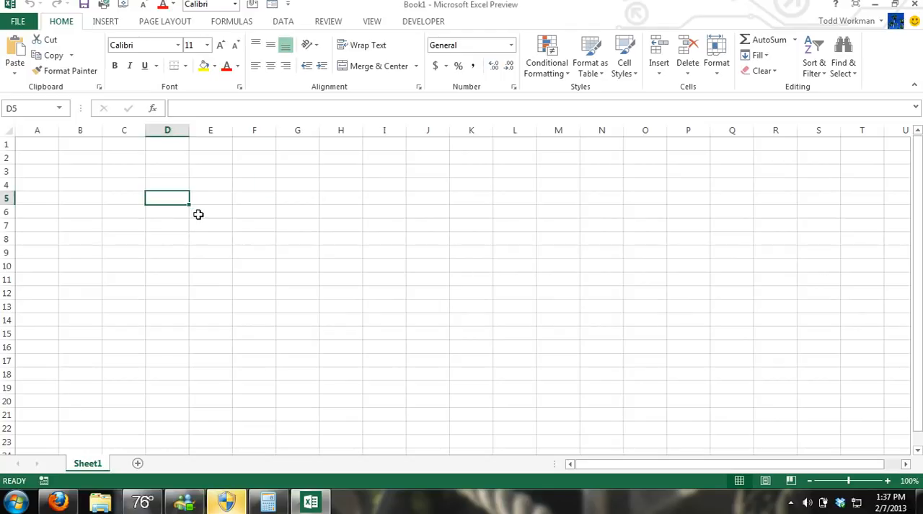
{"action": "scroll", "coordinate": [187, 216], "scroll_direction": "up", "scroll_amount": 1}
{"action": "scroll", "coordinate": [189, 218], "scroll_direction": "up", "scroll_amount": 1}
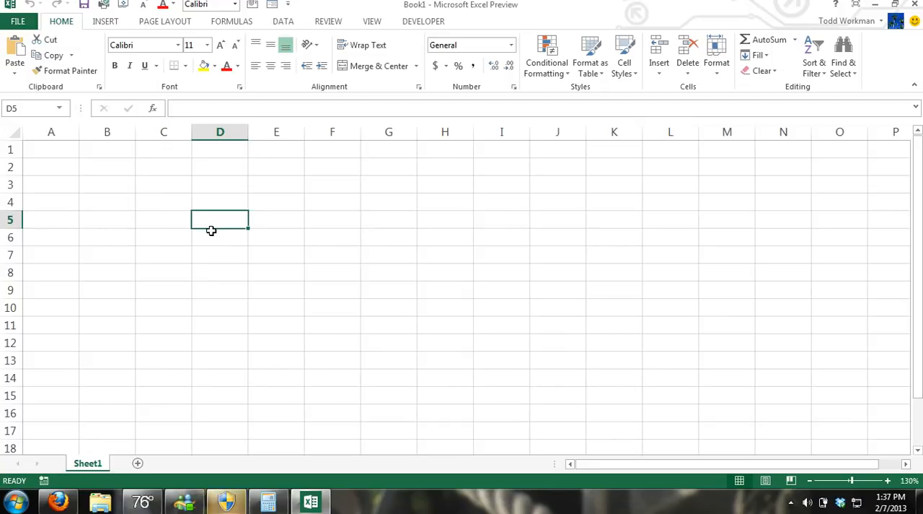
{"action": "type", "text": "="}
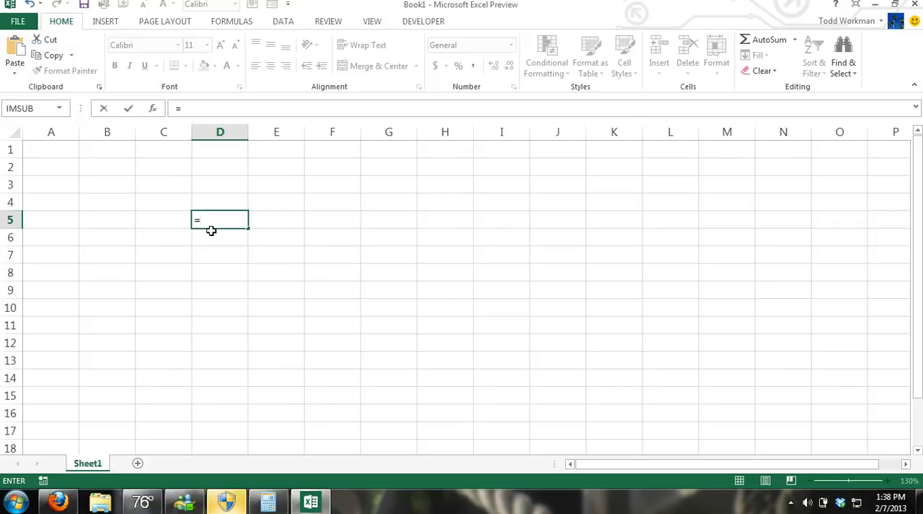
{"action": "key", "text": "Escape"}
Step: Enter the numbers 5, 7, 2 and 4 across cells C5 to F5
{"action": "left_click", "coordinate": [174, 222]}
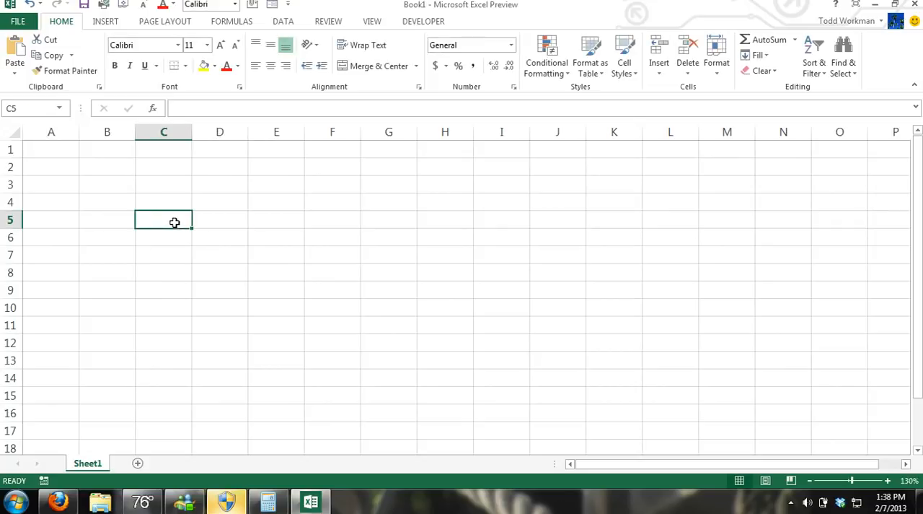
{"action": "type", "text": "5"}
{"action": "key", "text": "Tab"}
{"action": "type", "text": "7"}
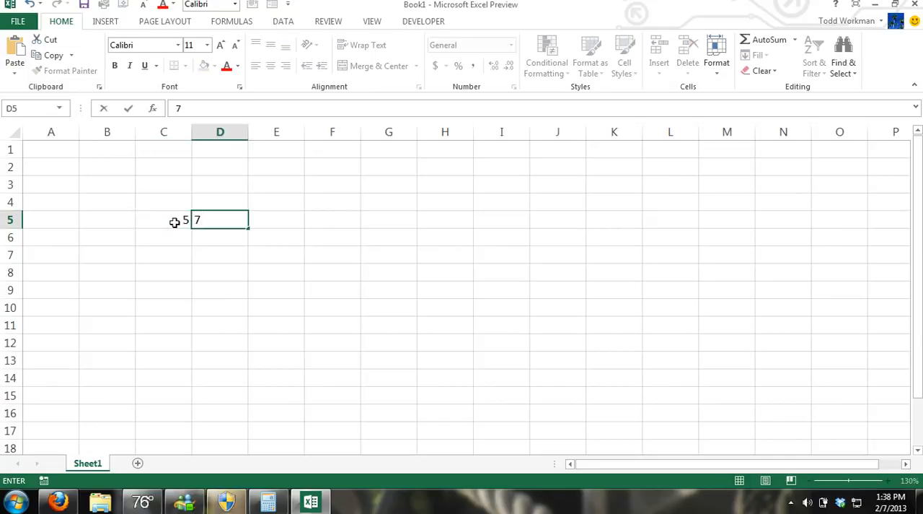
{"action": "key", "text": "Tab"}
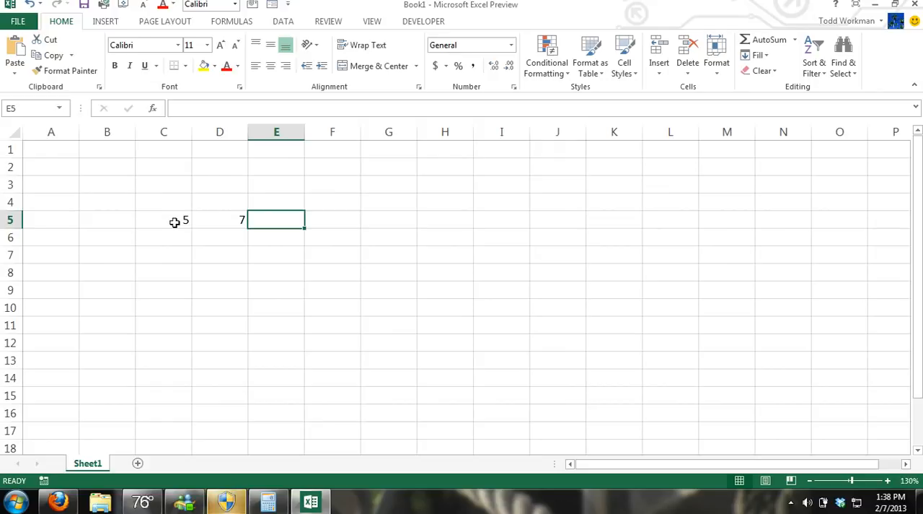
{"action": "type", "text": "2"}
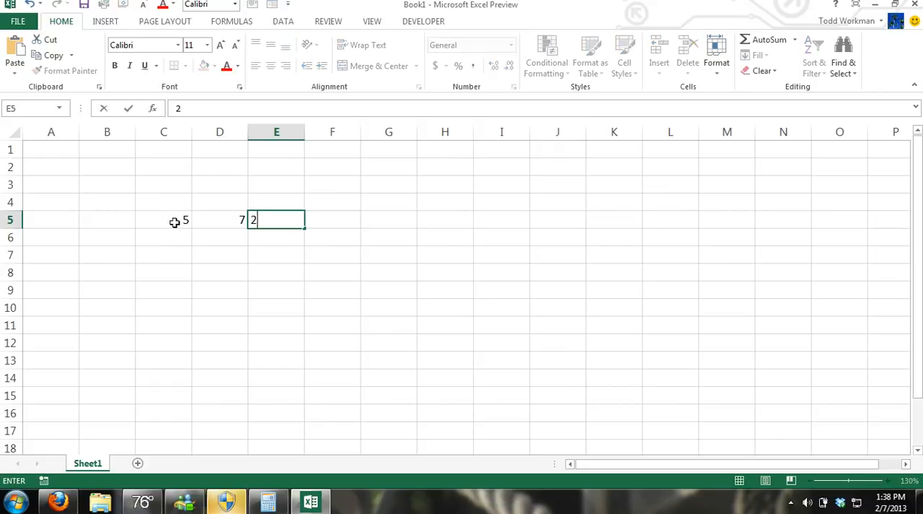
{"action": "key", "text": "Tab"}
{"action": "type", "text": "4"}
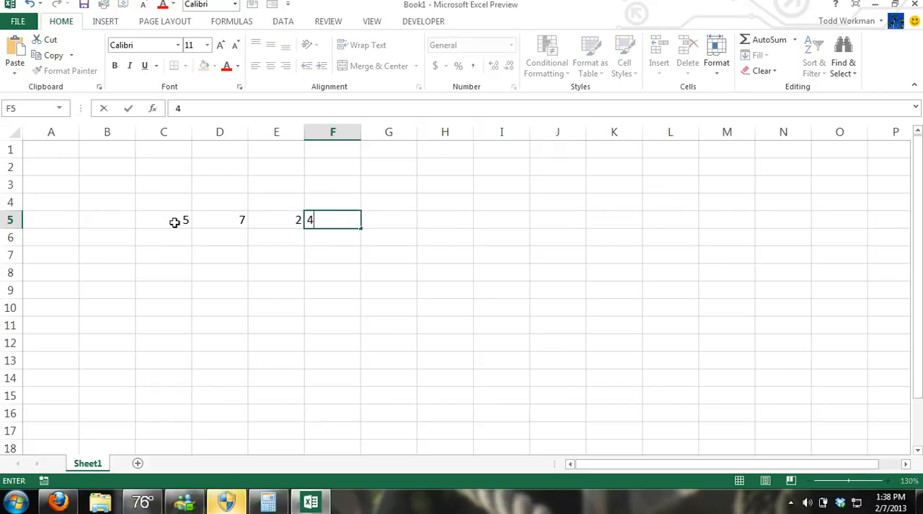
{"action": "key", "text": "Return"}
Step: Fill the row below, cells C6 to F6, with the numbers 9, 6, 6 and 5
{"action": "type", "text": "5"}
{"action": "key", "text": "shift+Tab"}
{"action": "type", "text": "6"}
{"action": "key", "text": "shift+Tab"}
{"action": "type", "text": "6"}
{"action": "key", "text": "shift+Tab"}
{"action": "type", "text": "9"}
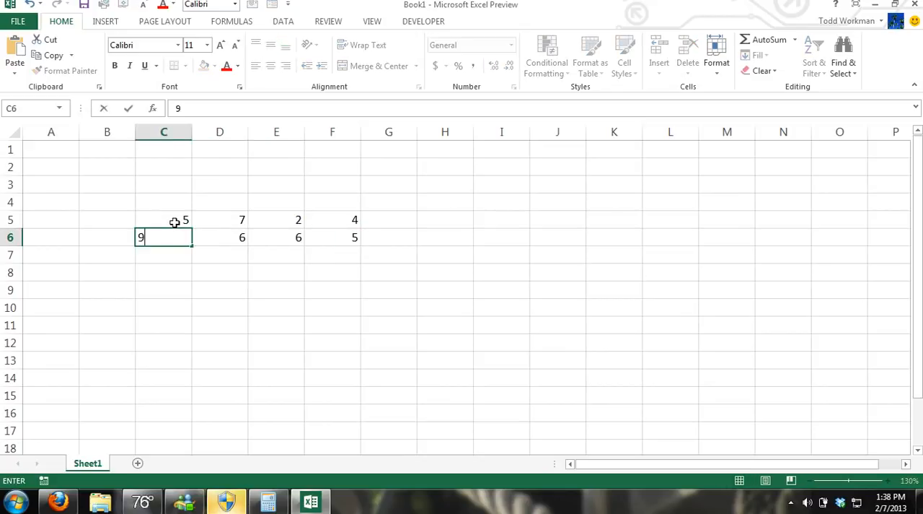
{"action": "key", "text": "Return"}
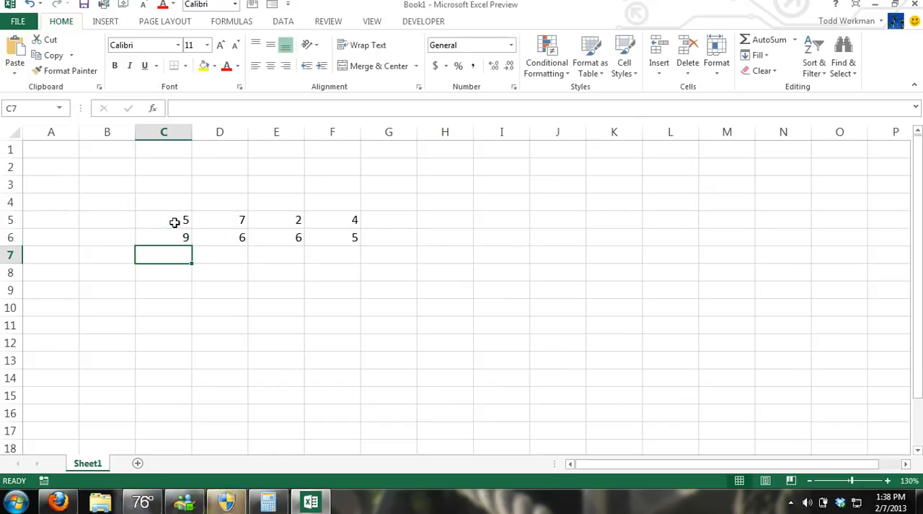
Step: Enter the formula =E5+F5 in cell G5 to add the last two numbers of row 5
{"action": "left_click", "coordinate": [390, 220]}
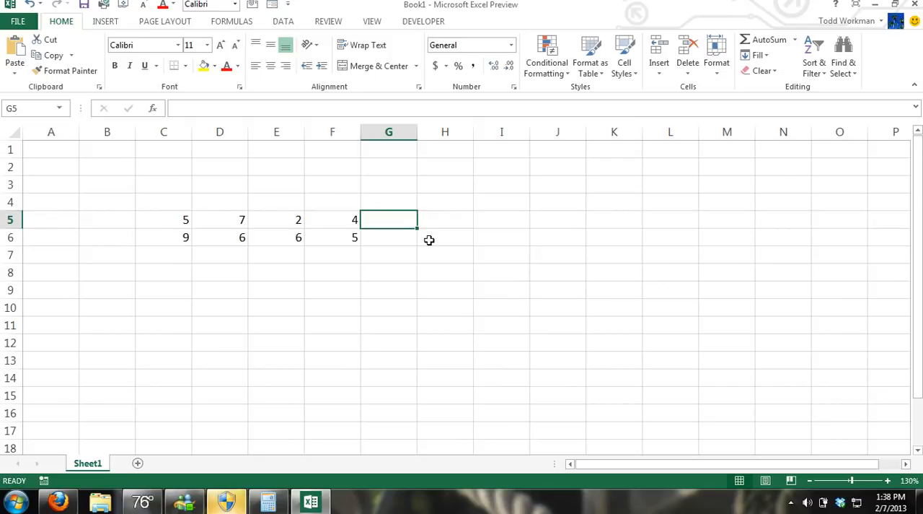
{"action": "type", "text": "="}
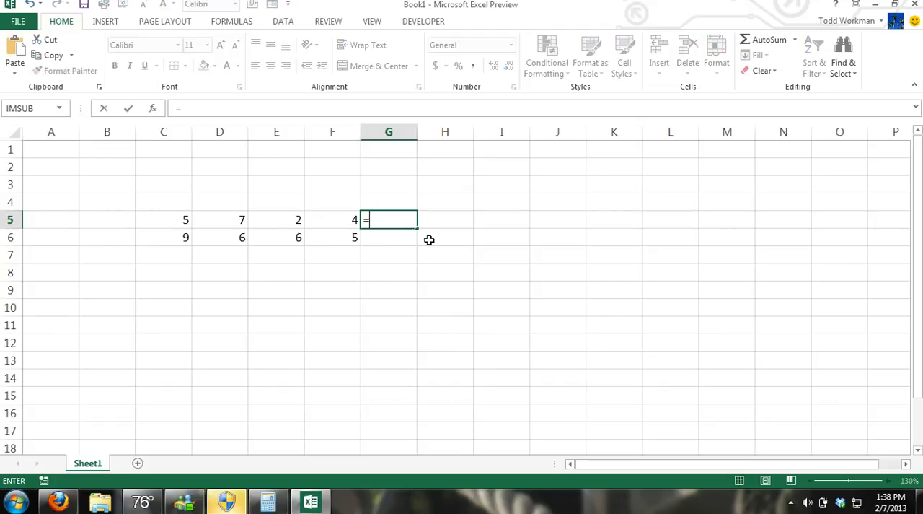
{"action": "left_click", "coordinate": [288, 219]}
{"action": "type", "text": "+"}
{"action": "left_click", "coordinate": [335, 220]}
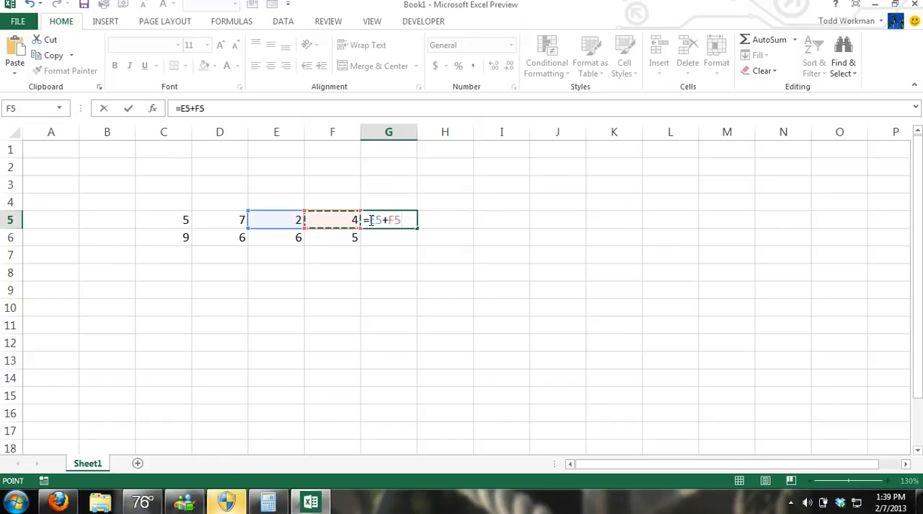
{"action": "key", "text": "ctrl+Return"}
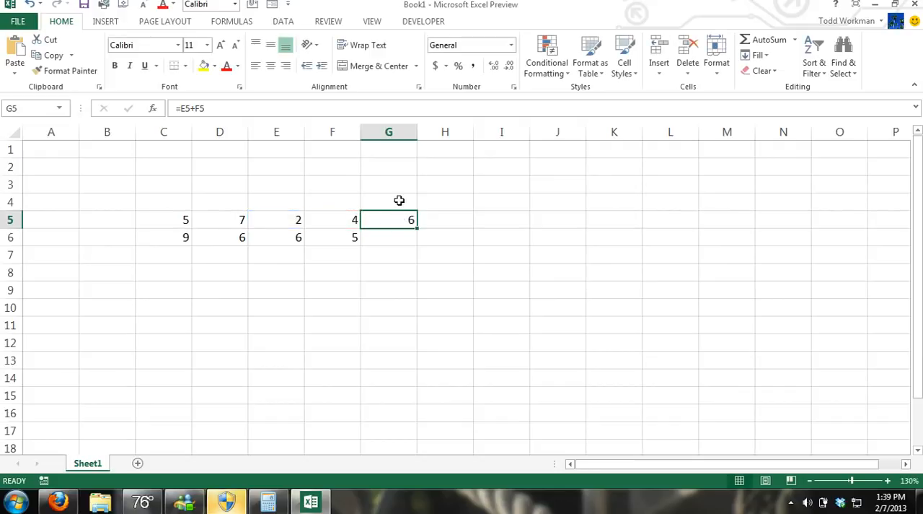
Step: Enter the heading Result in cell G4 and give that cell a yellow fill
{"action": "left_click", "coordinate": [400, 200]}
{"action": "type", "text": "Result"}
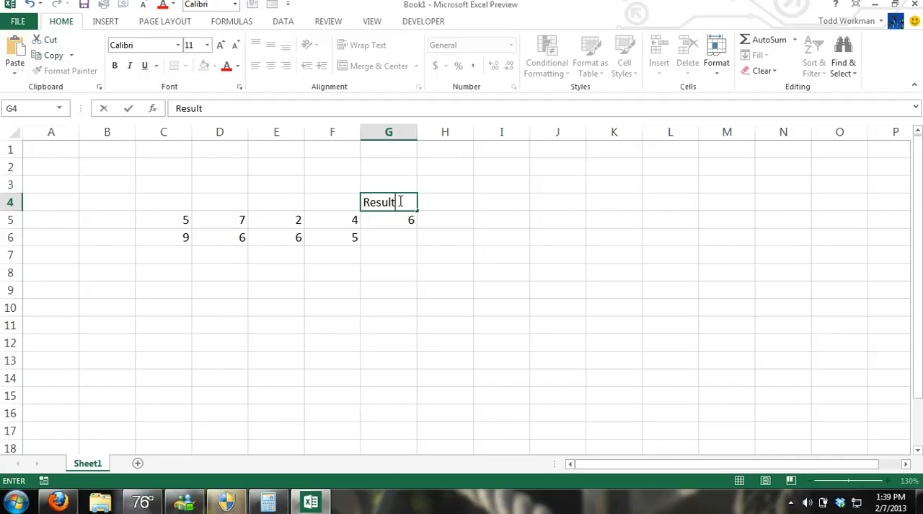
{"action": "left_click", "coordinate": [401, 222]}
{"action": "left_click", "coordinate": [398, 204]}
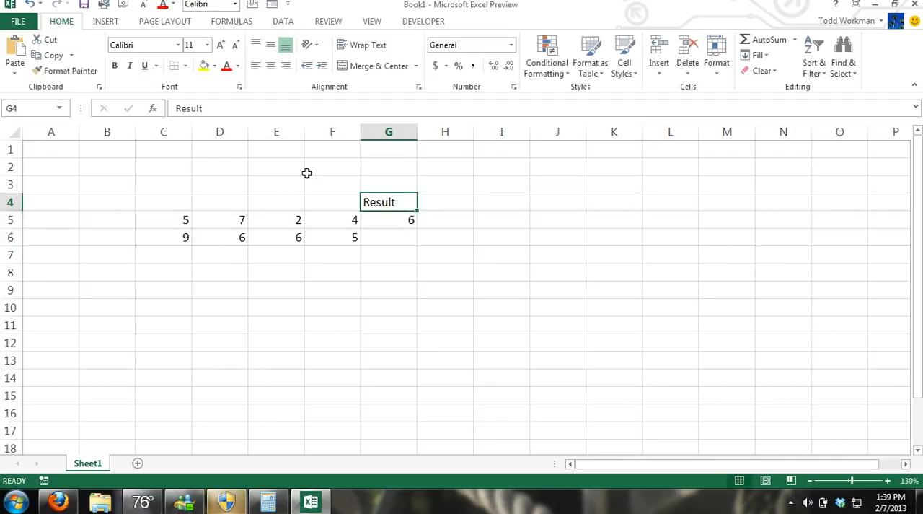
{"action": "left_click", "coordinate": [205, 66]}
{"action": "left_click", "coordinate": [417, 289]}
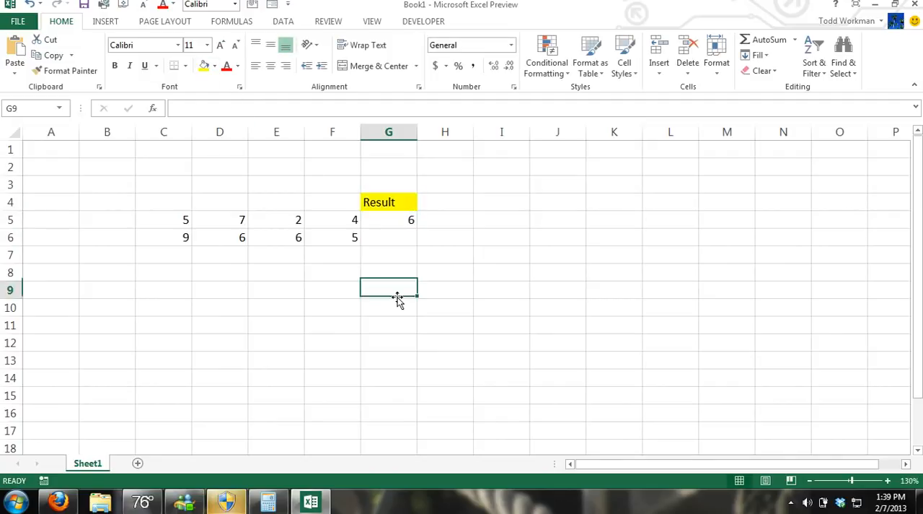
Step: Replace the formula in G5 with =C5+D5+E5+F5 to add all four numbers of the row
{"action": "left_click", "coordinate": [410, 223]}
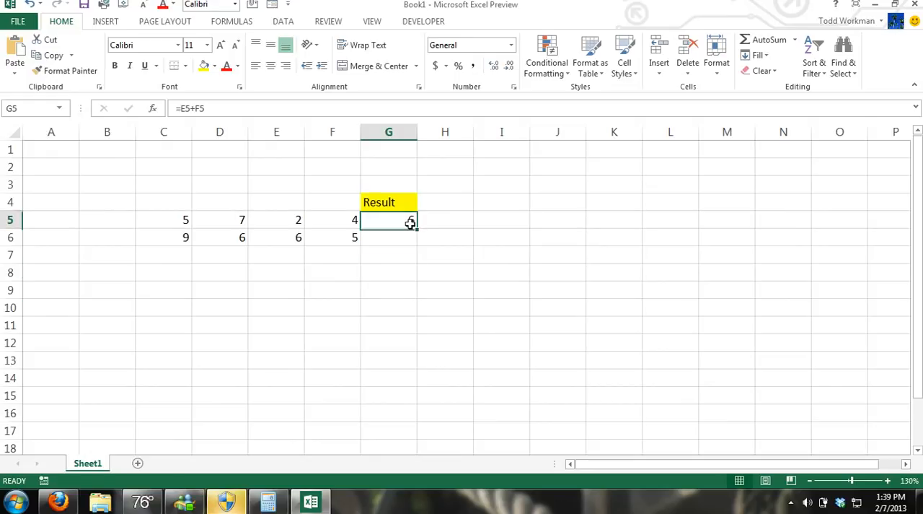
{"action": "key", "text": "BackSpace"}
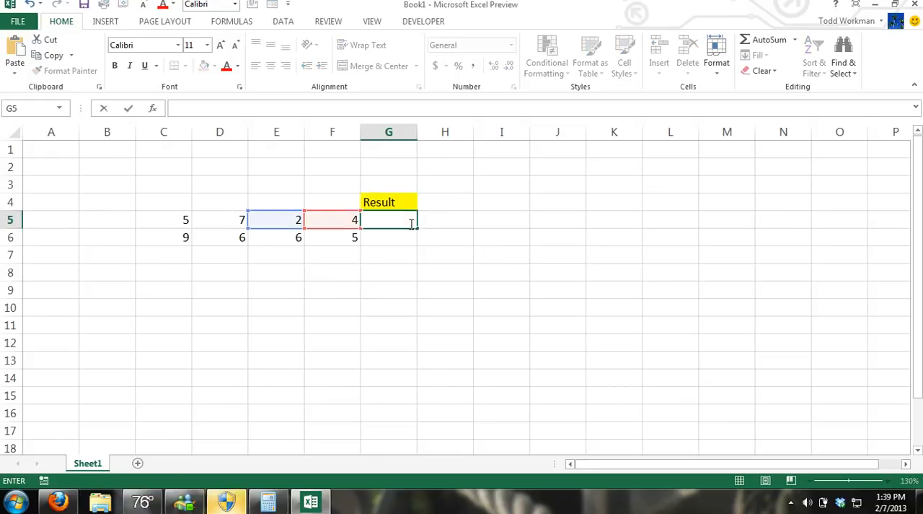
{"action": "type", "text": "="}
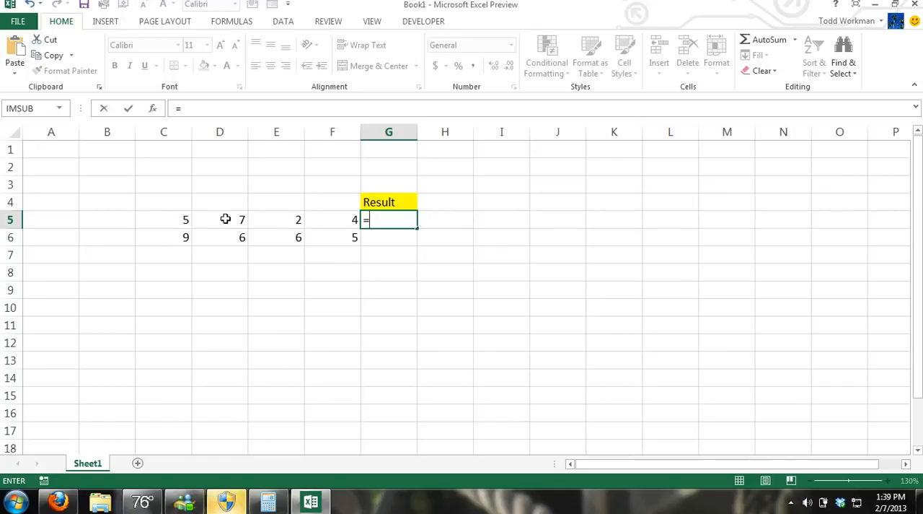
{"action": "left_click", "coordinate": [185, 219]}
{"action": "type", "text": "+"}
{"action": "left_click", "coordinate": [213, 219]}
{"action": "type", "text": "+"}
{"action": "left_click", "coordinate": [275, 224]}
{"action": "type", "text": "+"}
{"action": "left_click", "coordinate": [326, 219]}
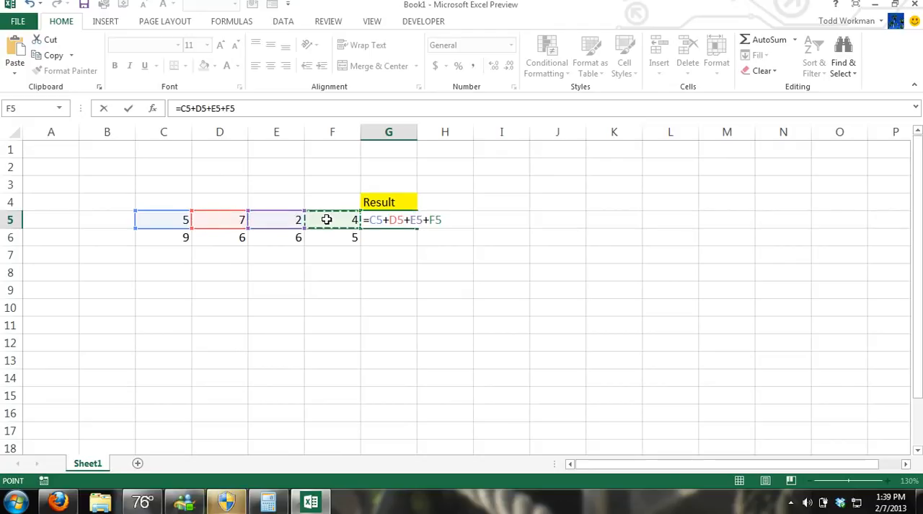
{"action": "key", "text": "ctrl+Return"}
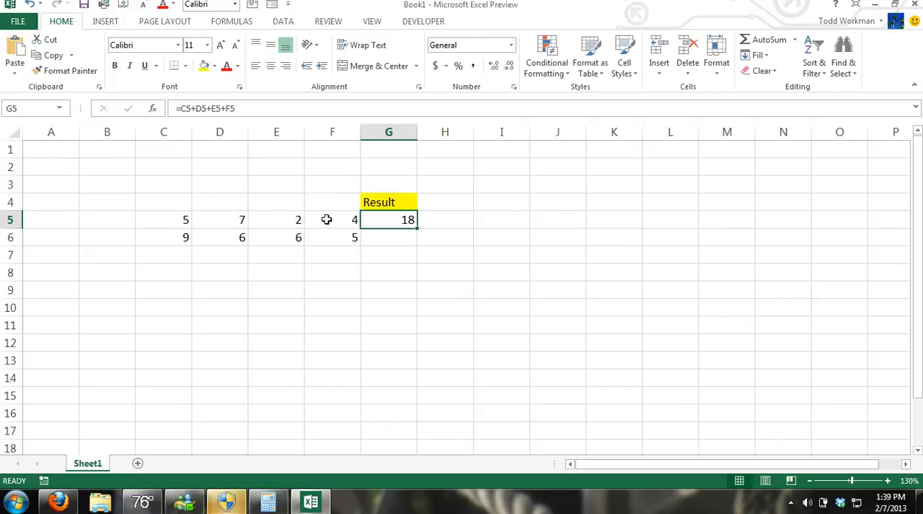
Step: Replace the formula in G5 with the SUM function over the range C5:F5
{"action": "key", "text": "BackSpace"}
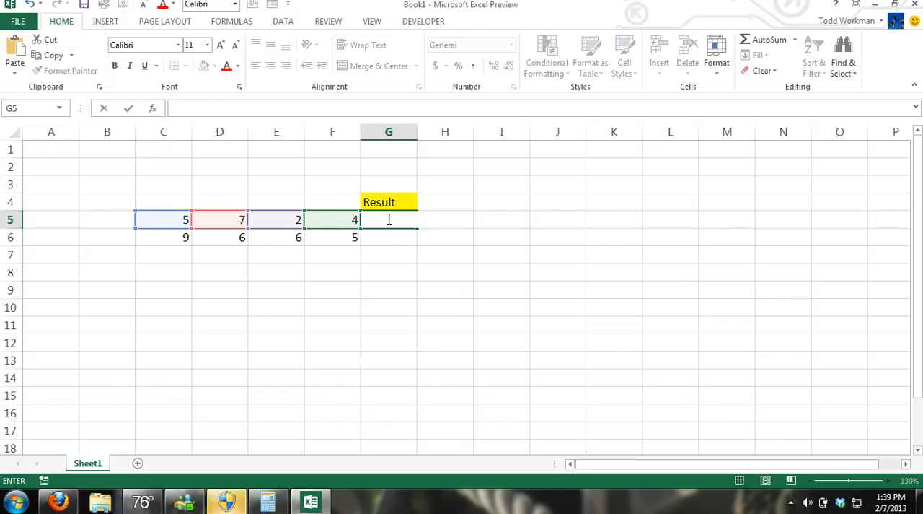
{"action": "type", "text": "="}
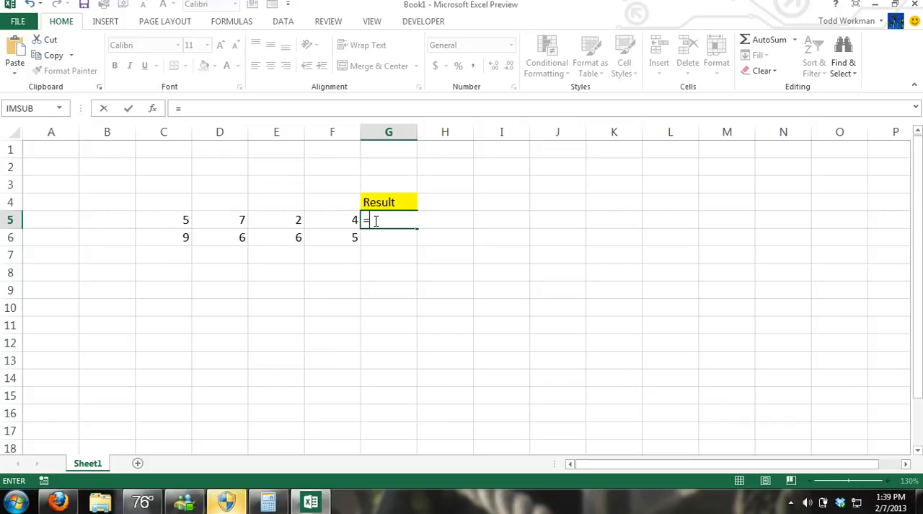
{"action": "type", "text": "sum("}
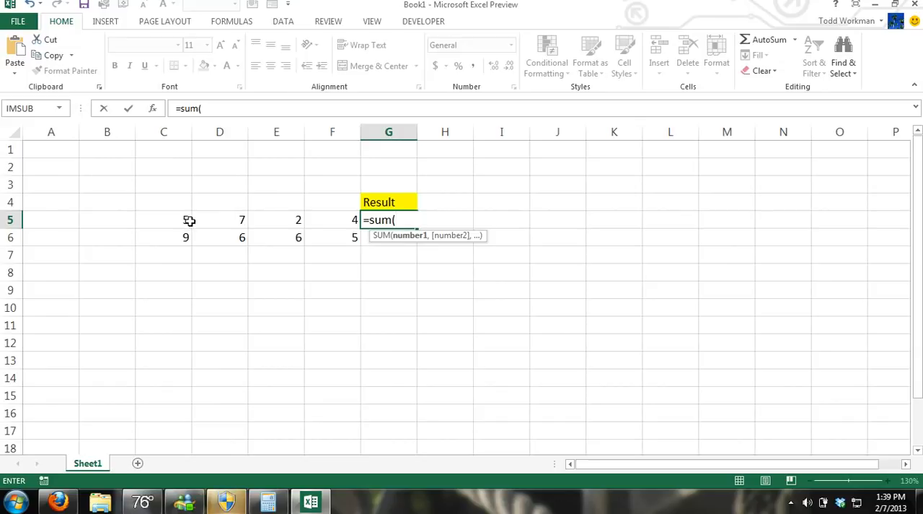
{"action": "left_click_drag", "start_coordinate": [184, 220], "coordinate": [330, 220]}
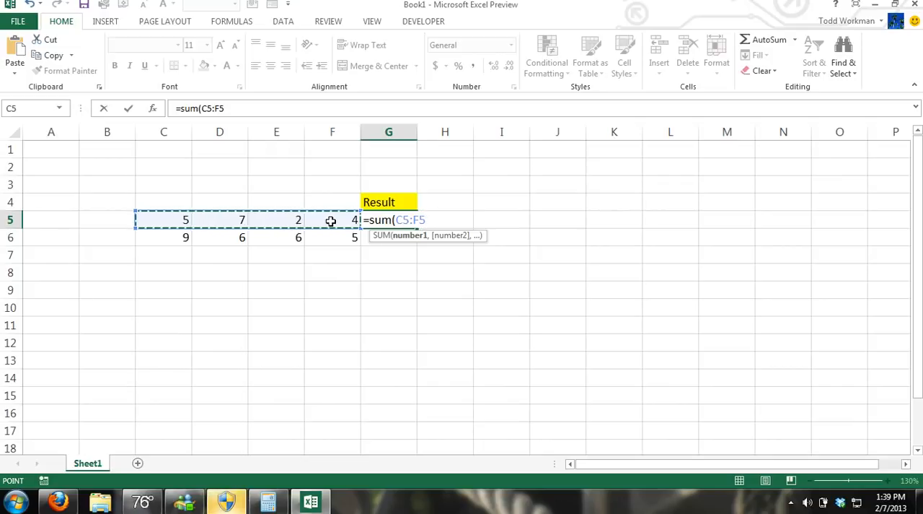
{"action": "type", "text": ")"}
{"action": "key", "text": "ctrl+Return"}
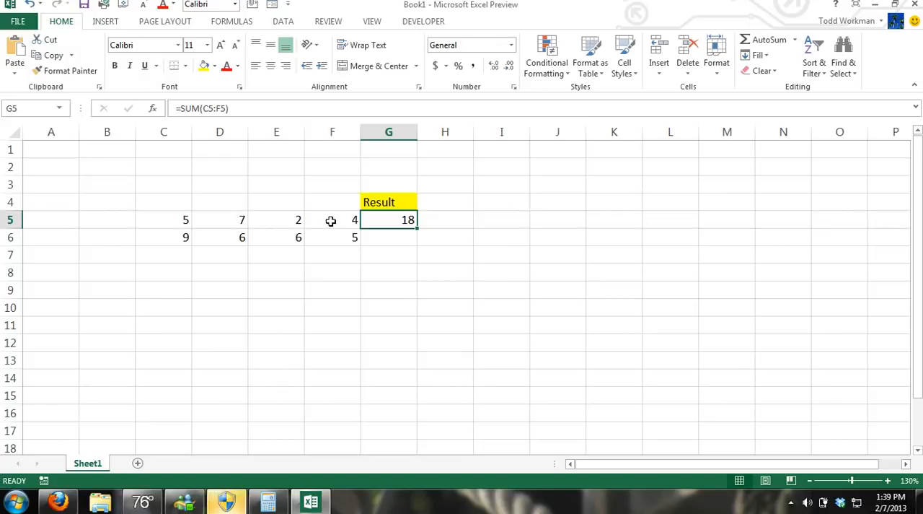
Step: Try to apply AutoSum in G5 after replacing its formula with an equals sign, and clear the cell
{"action": "key", "text": "BackSpace"}
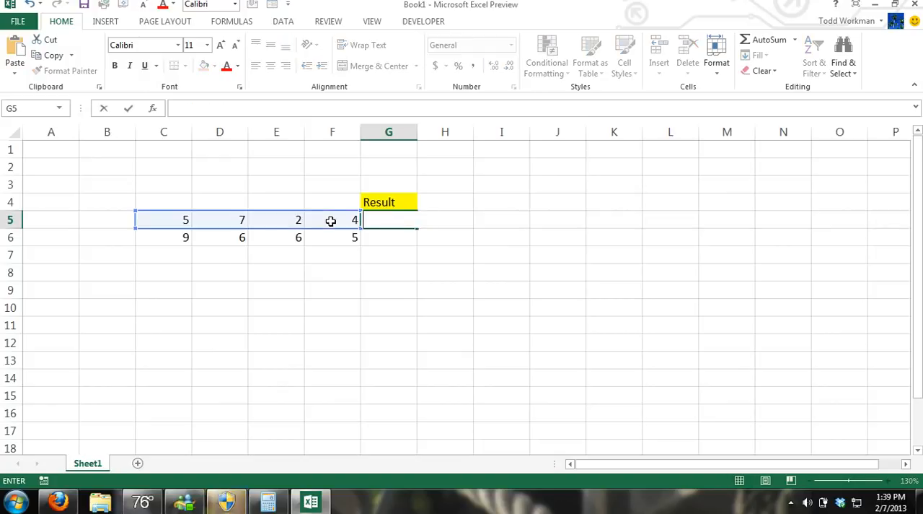
{"action": "type", "text": "="}
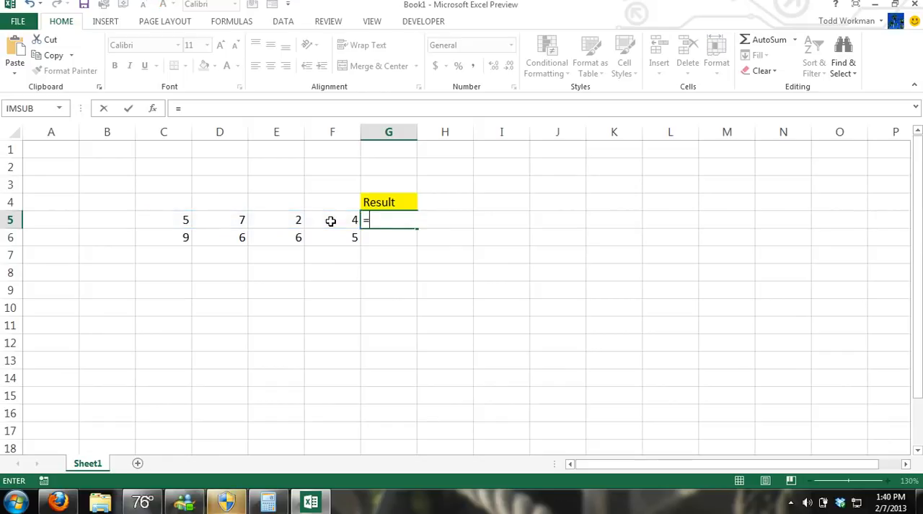
{"action": "left_click", "coordinate": [237, 23]}
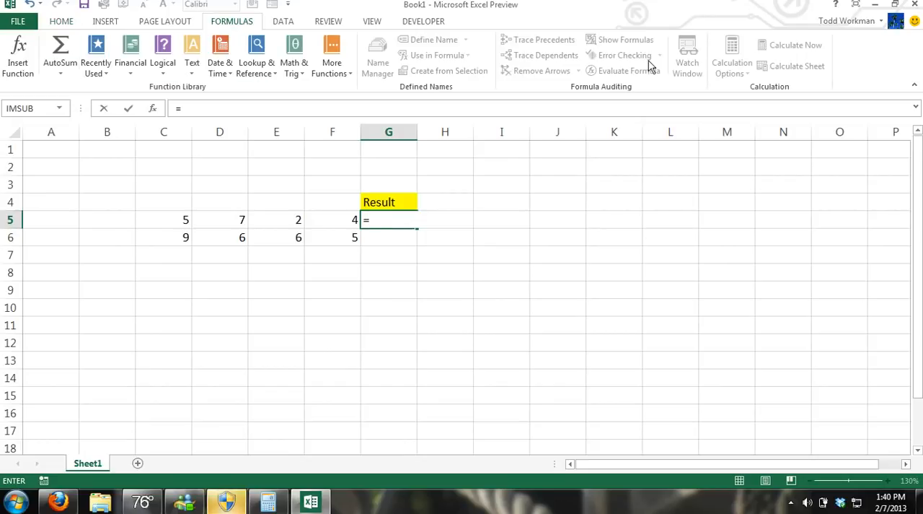
{"action": "left_click", "coordinate": [61, 23]}
{"action": "left_click", "coordinate": [104, 23]}
{"action": "left_click", "coordinate": [163, 23]}
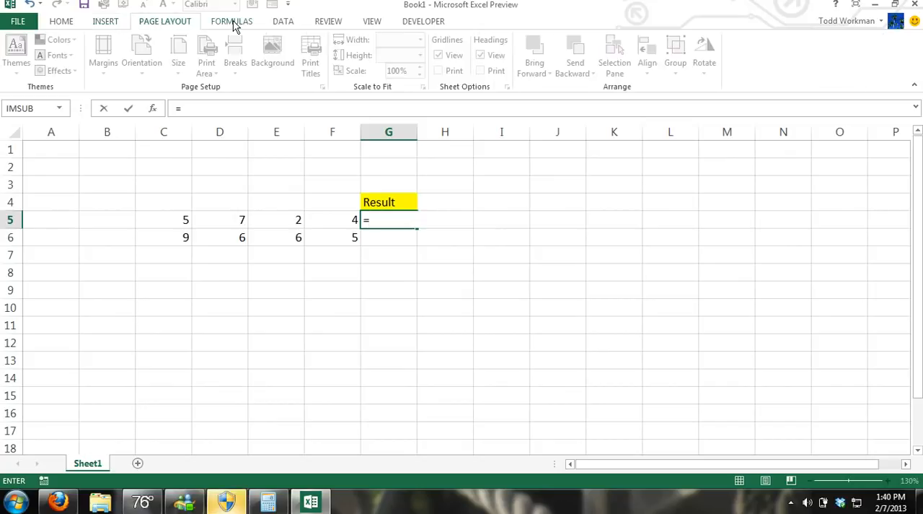
{"action": "left_click", "coordinate": [235, 23]}
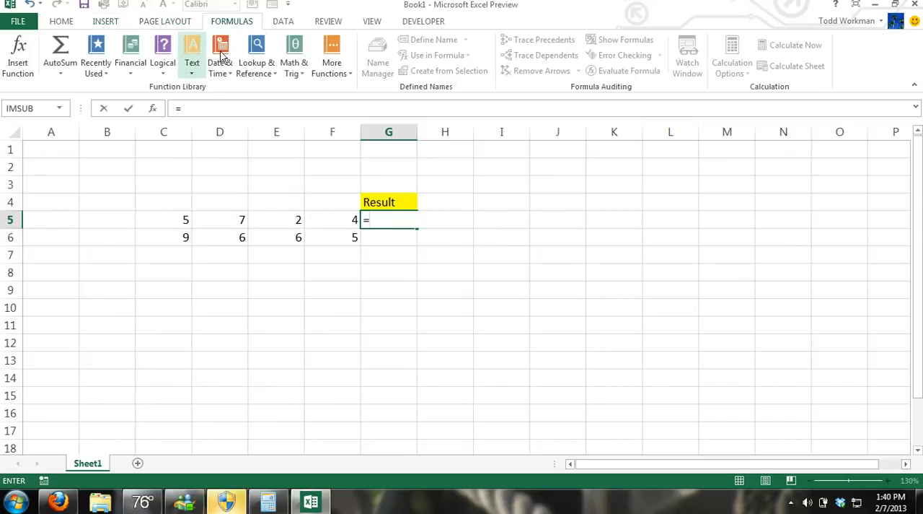
{"action": "left_click", "coordinate": [62, 51]}
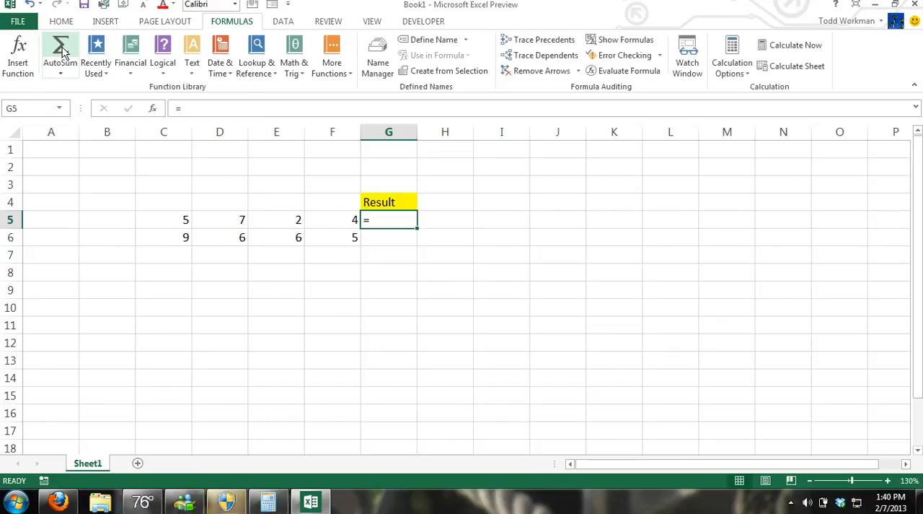
{"action": "key", "text": "BackSpace"}
{"action": "key", "text": "Return"}
Step: Total the range C5:F5 in cell G5 with AutoSum
{"action": "left_click", "coordinate": [358, 291]}
{"action": "left_click", "coordinate": [384, 222]}
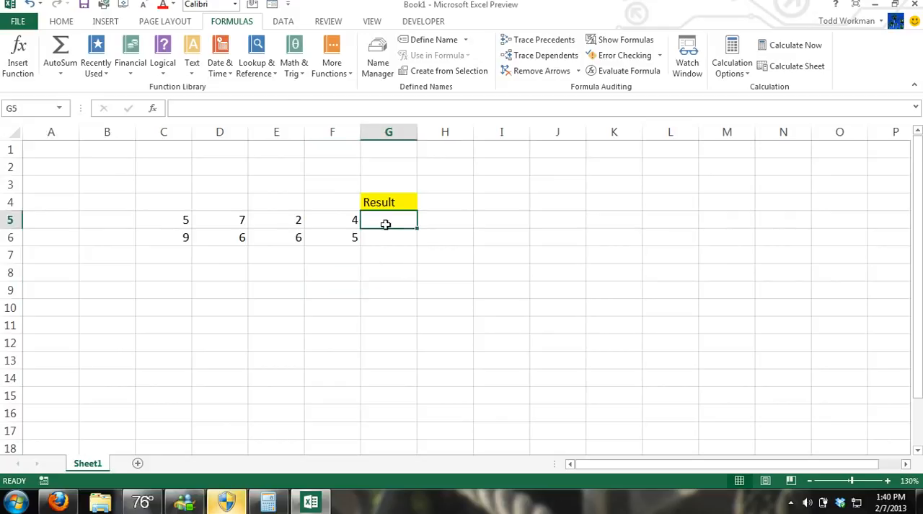
{"action": "left_click", "coordinate": [61, 47]}
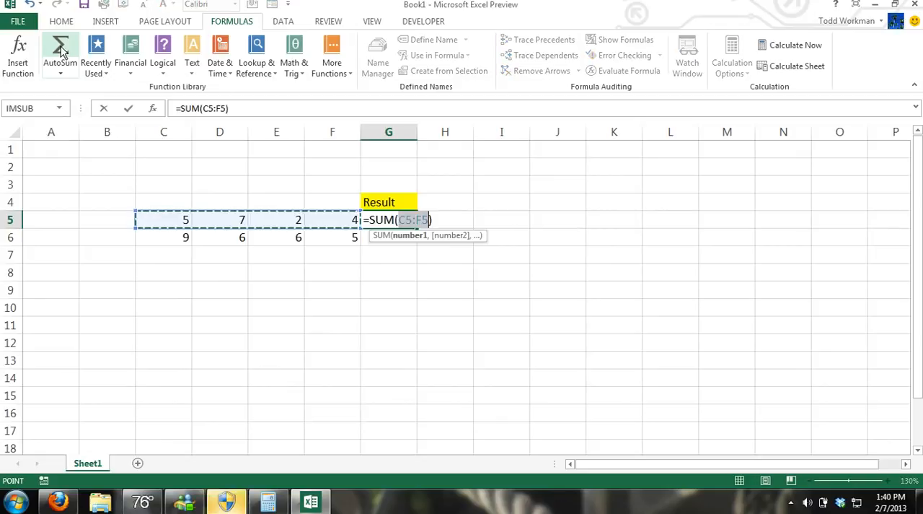
{"action": "left_click", "coordinate": [64, 51]}
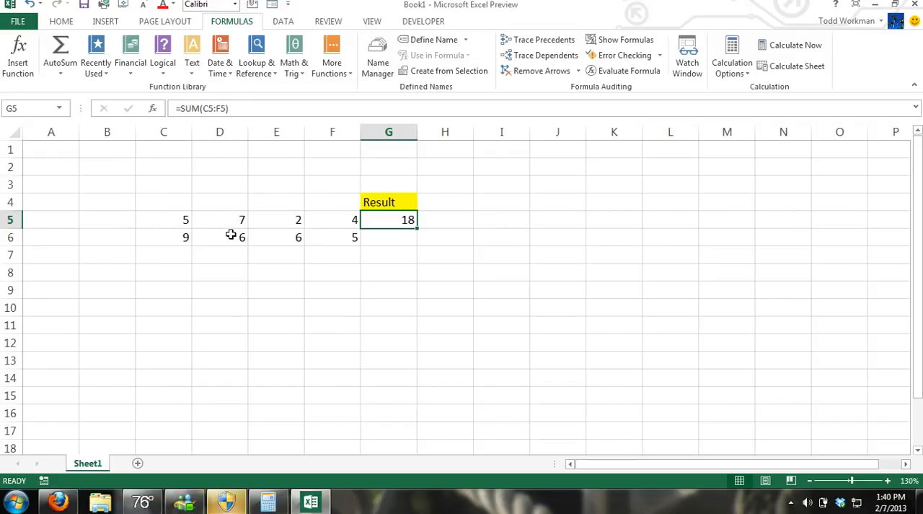
{"action": "left_click", "coordinate": [350, 269]}
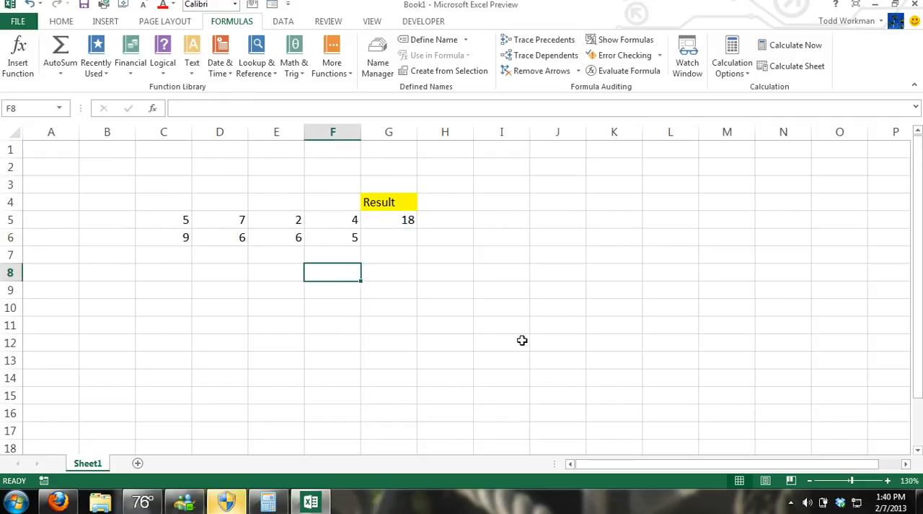
Step: Total C5:C6 in cell C7 with AutoSum, and clear the cell again
{"action": "left_click", "coordinate": [173, 260]}
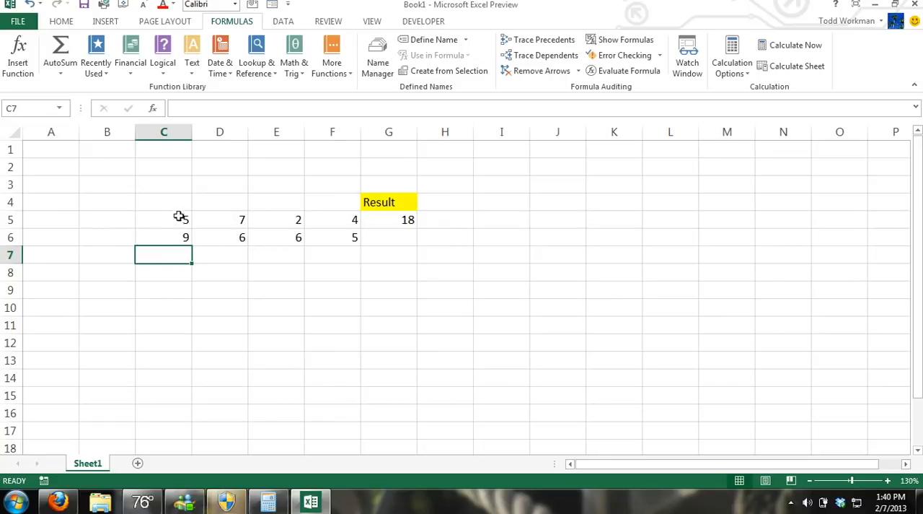
{"action": "left_click", "coordinate": [63, 57]}
{"action": "key", "text": "ctrl+Return"}
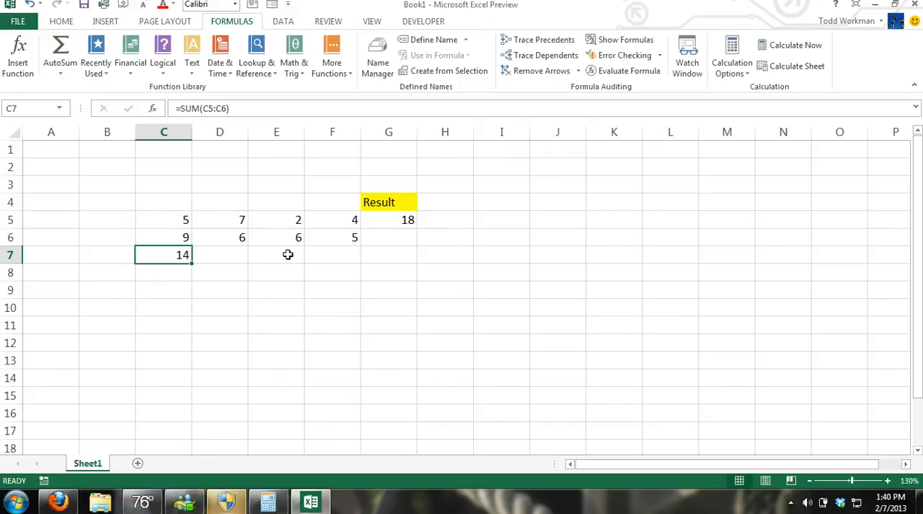
{"action": "key", "text": "BackSpace"}
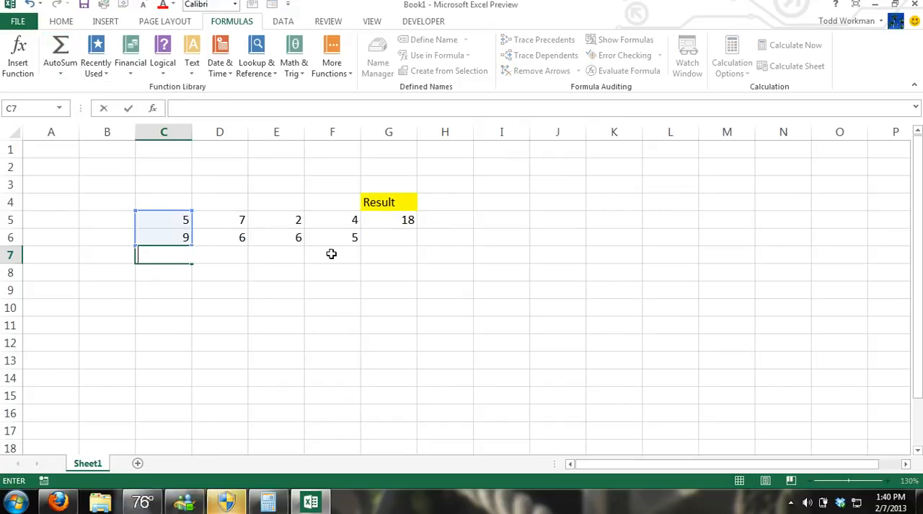
Step: Replace the formula in G5 with =C5-D5 to subtract the second number from the first
{"action": "left_click", "coordinate": [386, 219]}
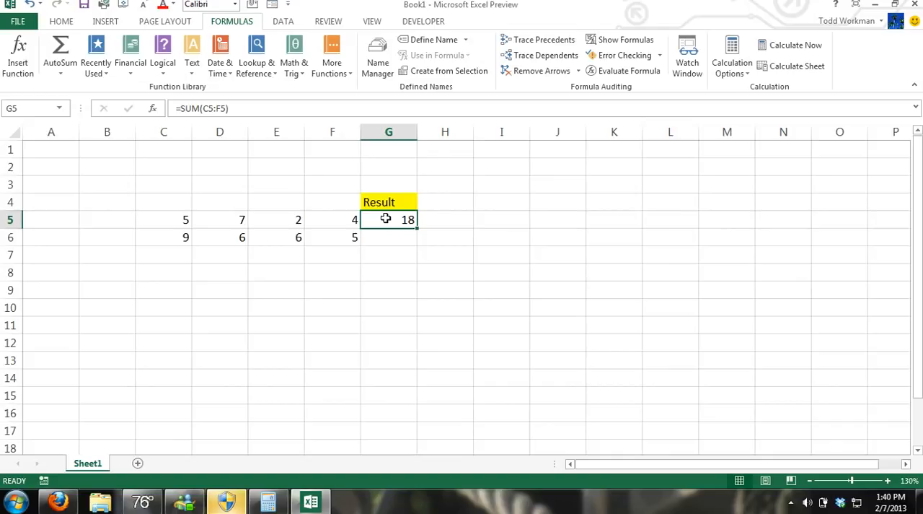
{"action": "key", "text": "BackSpace"}
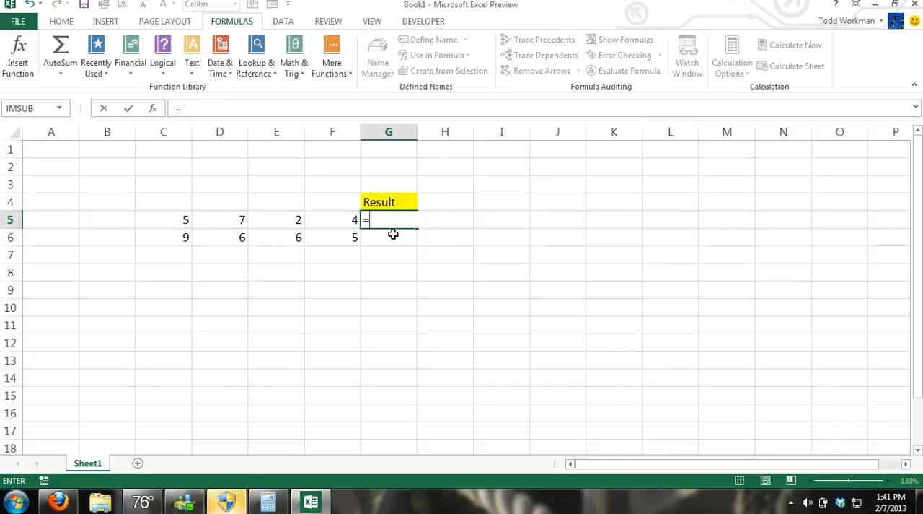
{"action": "left_click", "coordinate": [184, 221]}
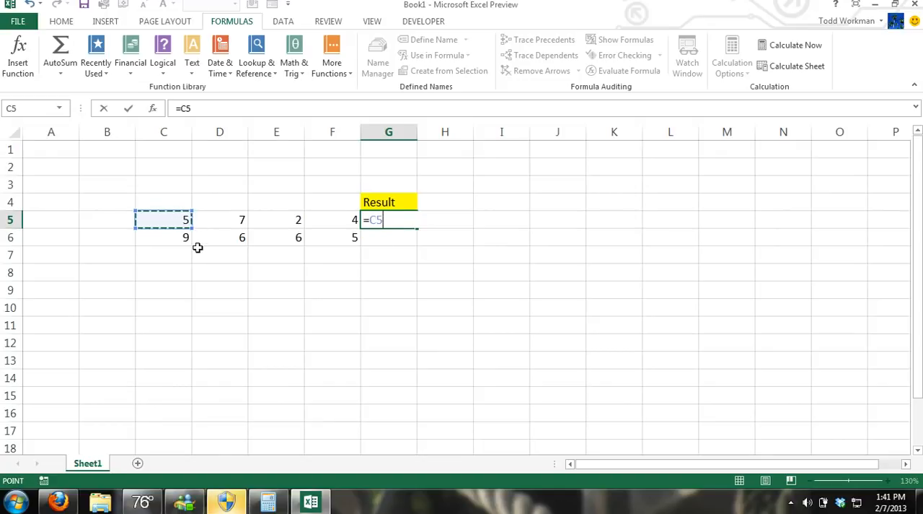
{"action": "type", "text": "-"}
{"action": "left_click", "coordinate": [222, 223]}
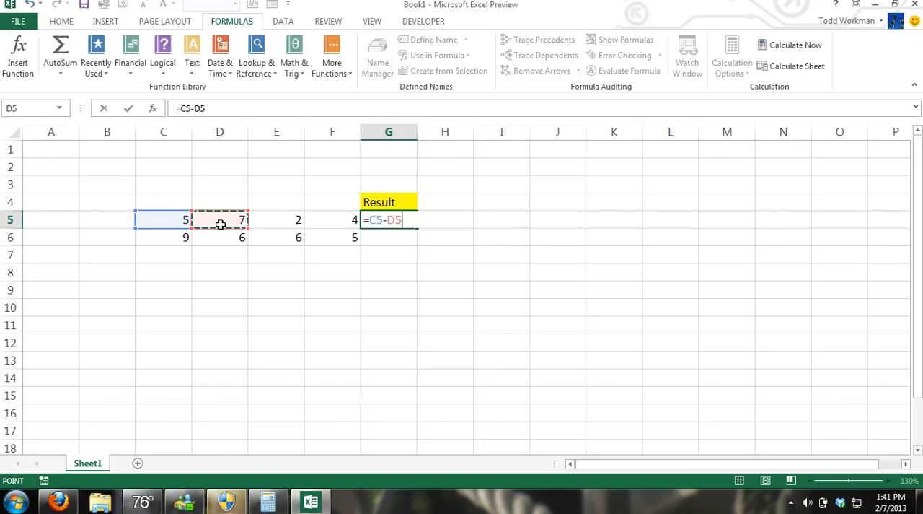
{"action": "key", "text": "Return"}
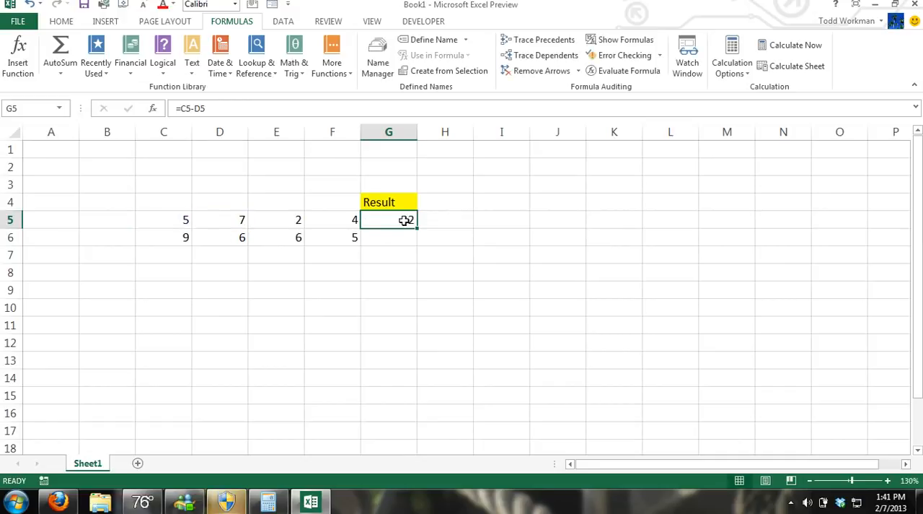
Step: Replace the formula in G5 with =C5-D5-E5-F5 to subtract the row's other three numbers from the first
{"action": "type", "text": "="}
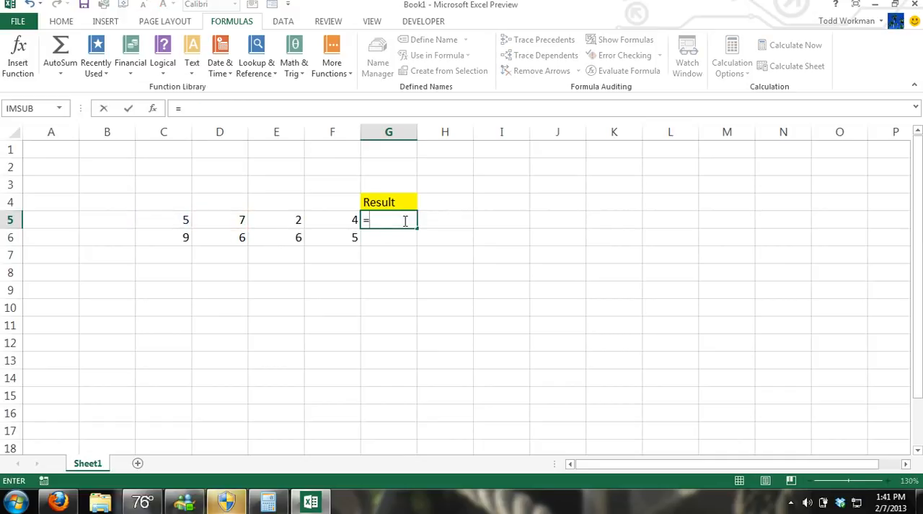
{"action": "left_click", "coordinate": [179, 223]}
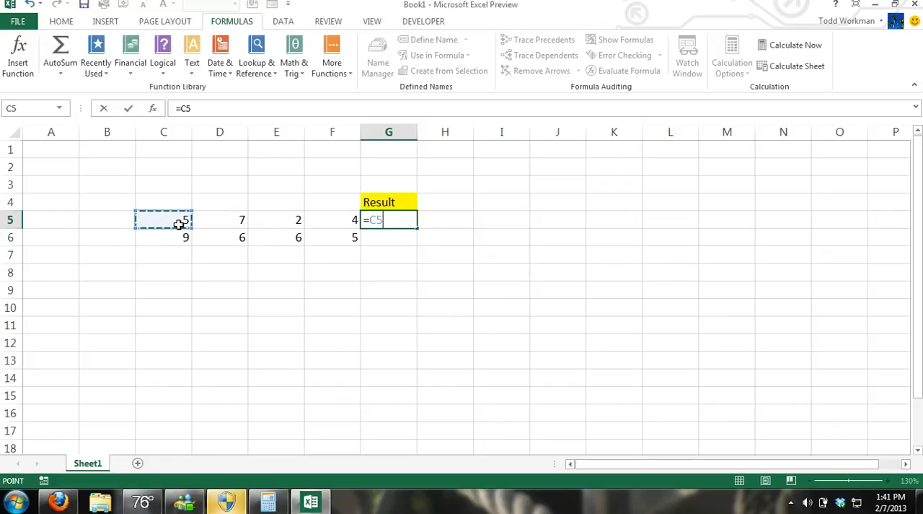
{"action": "type", "text": "-"}
{"action": "left_click", "coordinate": [218, 222]}
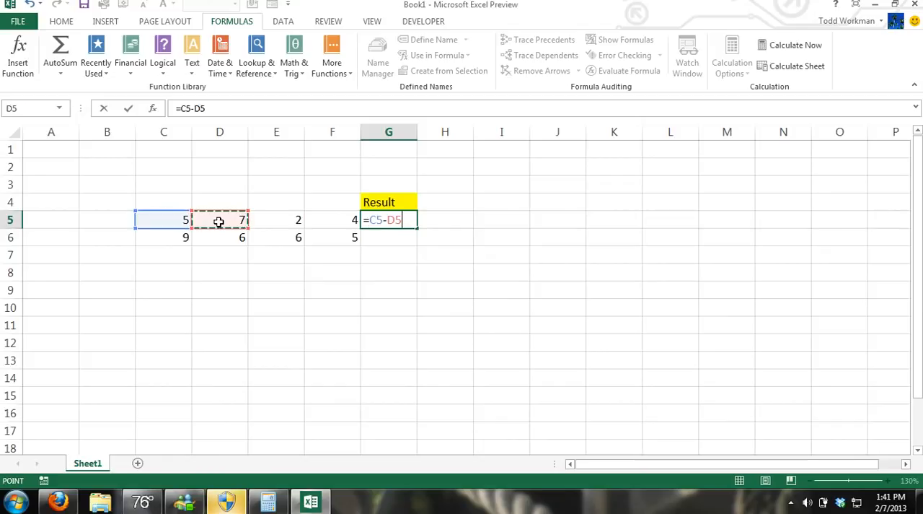
{"action": "type", "text": "-"}
{"action": "left_click", "coordinate": [294, 218]}
{"action": "type", "text": "-"}
{"action": "left_click", "coordinate": [343, 220]}
{"action": "key", "text": "Return"}
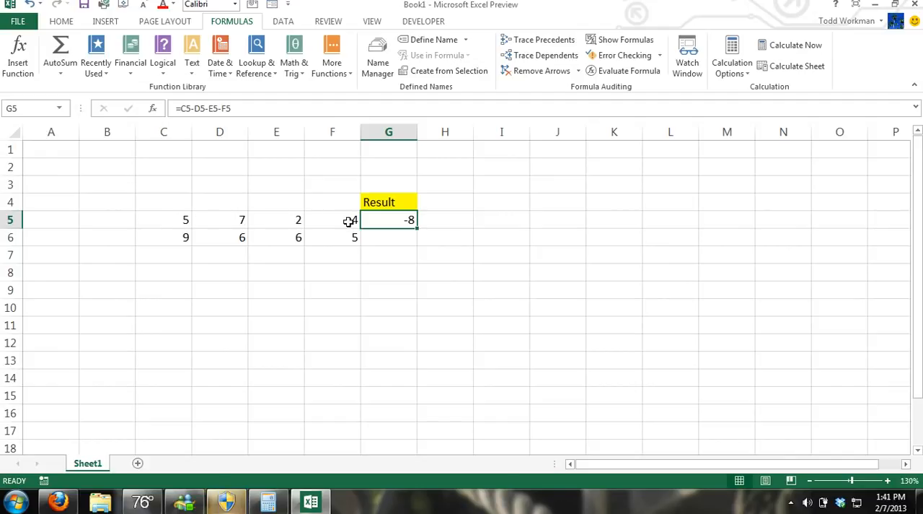
Step: Clear G5 and enter the formula =C5*D5 to multiply the first two numbers of the row
{"action": "key", "text": "BackSpace"}
{"action": "left_click", "coordinate": [422, 258]}
{"action": "left_click", "coordinate": [398, 225]}
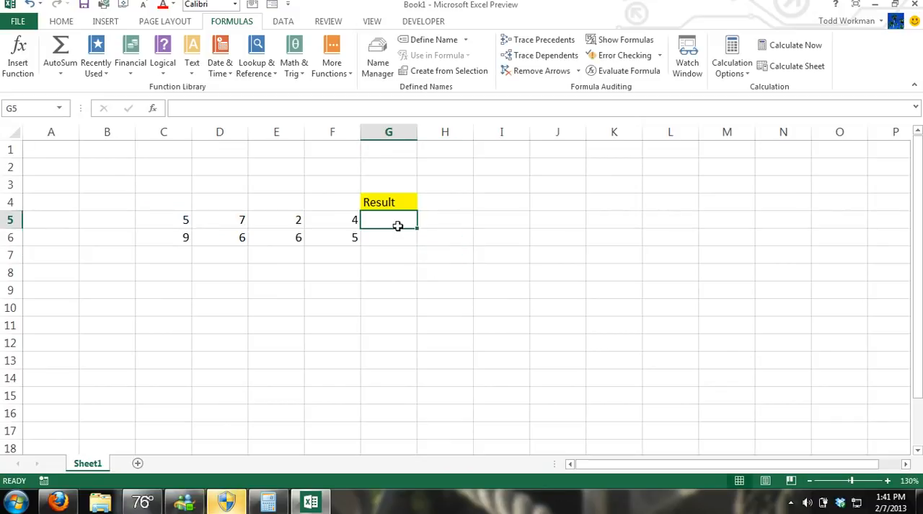
{"action": "type", "text": "="}
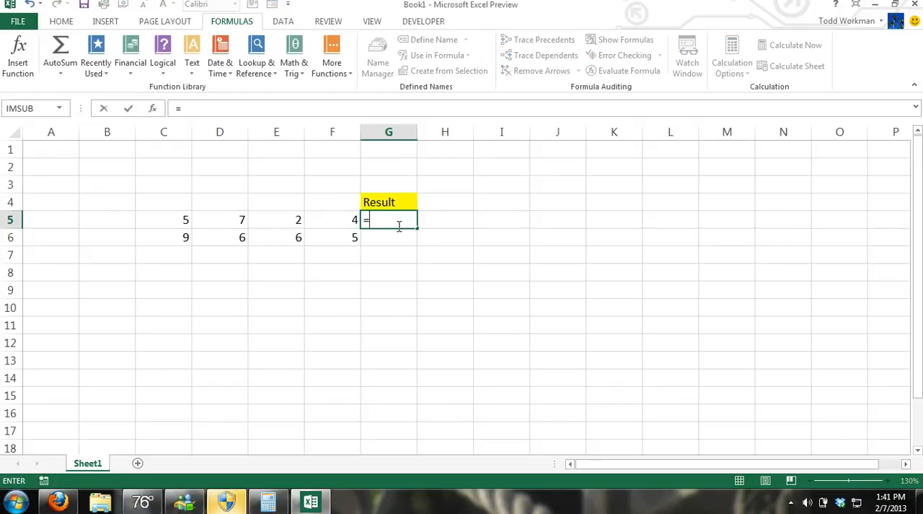
{"action": "left_click", "coordinate": [183, 219]}
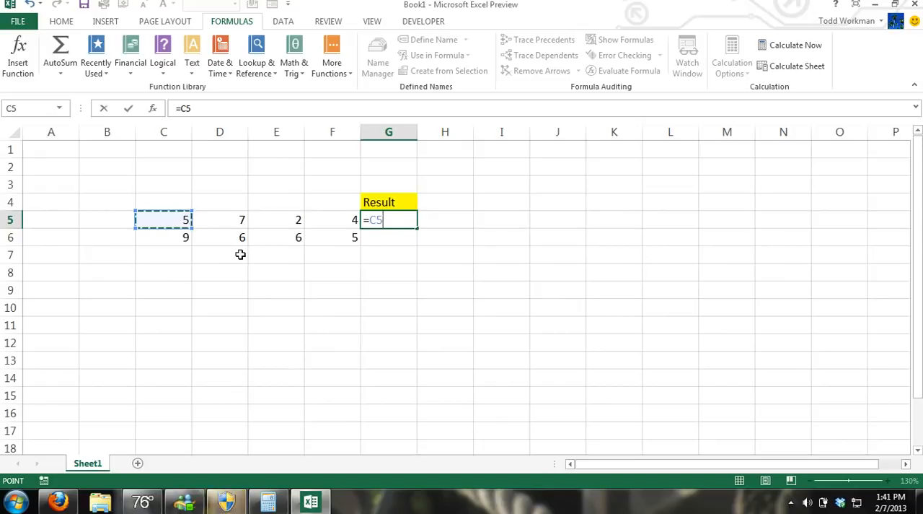
{"action": "type", "text": "*"}
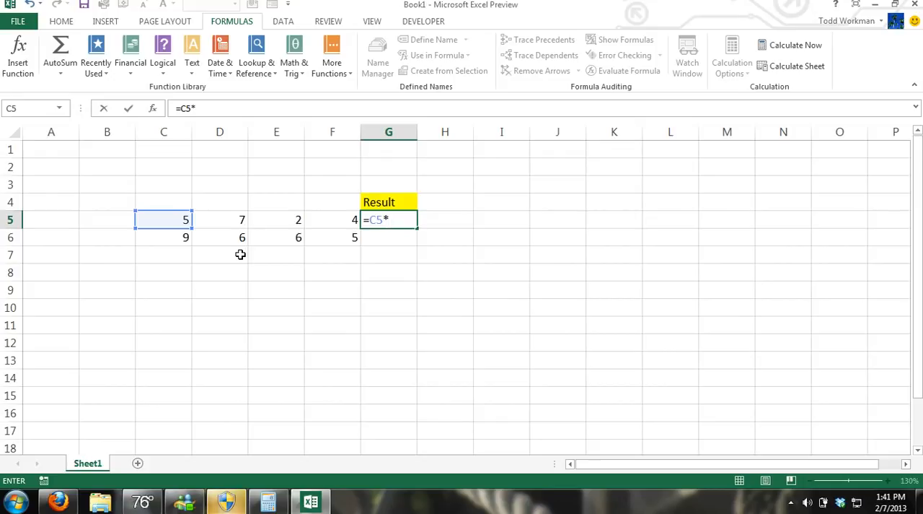
{"action": "left_click", "coordinate": [241, 219]}
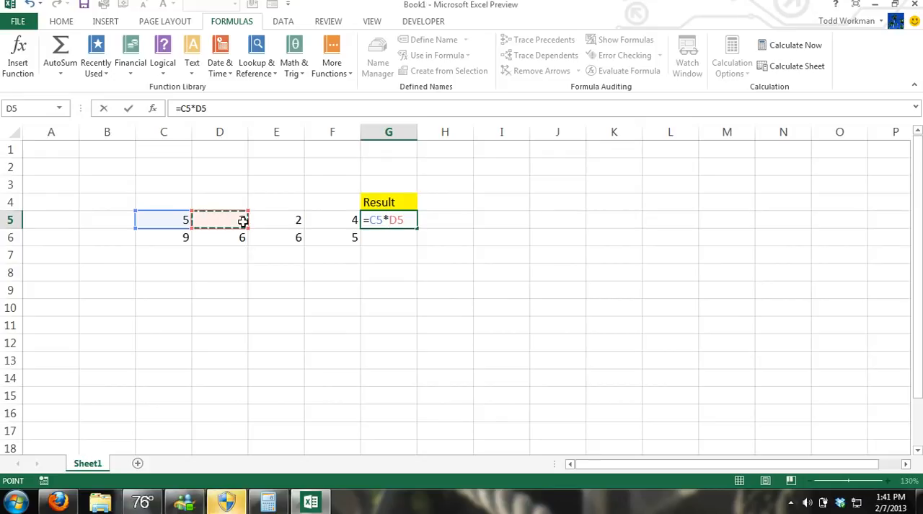
{"action": "key", "text": "ctrl+Return"}
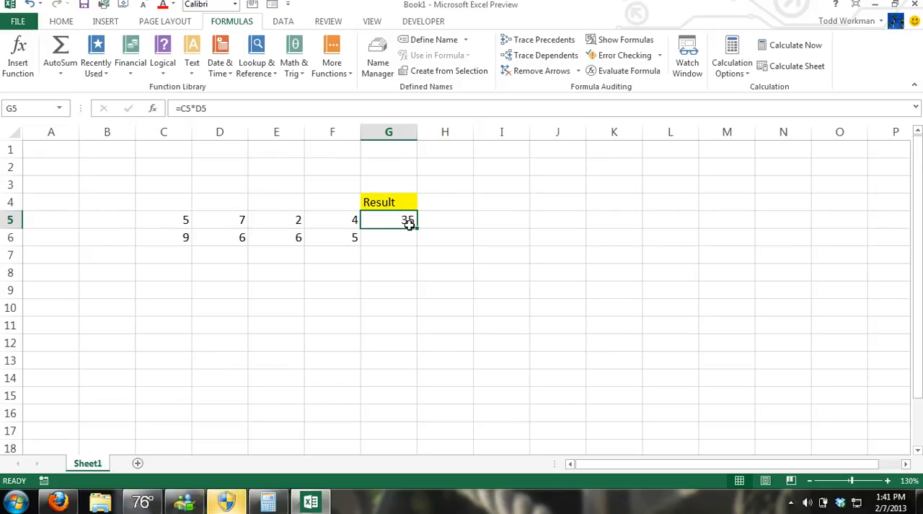
Step: Replace the formula in G5 with =C5*D5*E5*F5 to multiply all four numbers of the row
{"action": "key", "text": "BackSpace"}
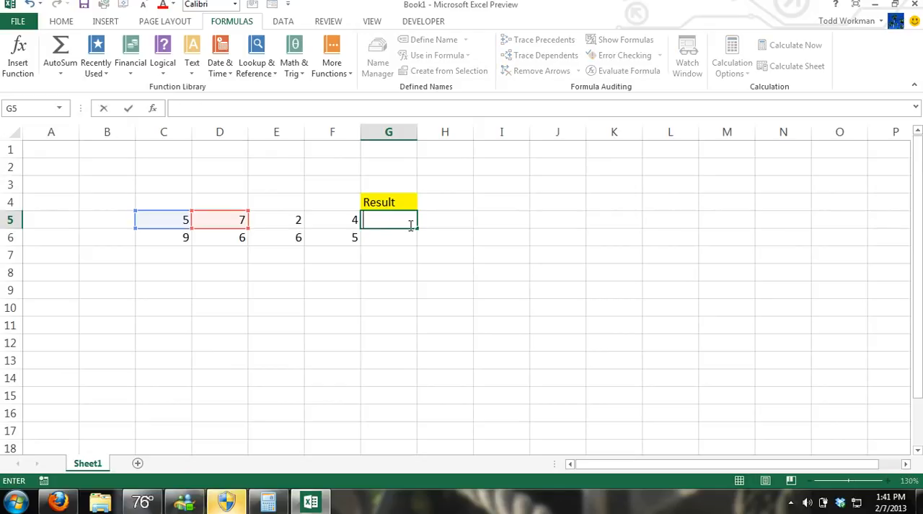
{"action": "type", "text": "="}
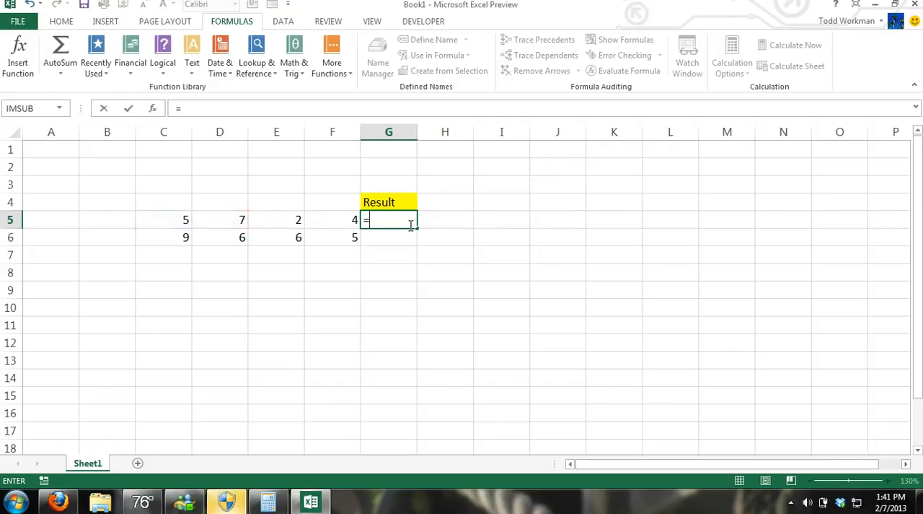
{"action": "left_click", "coordinate": [176, 220]}
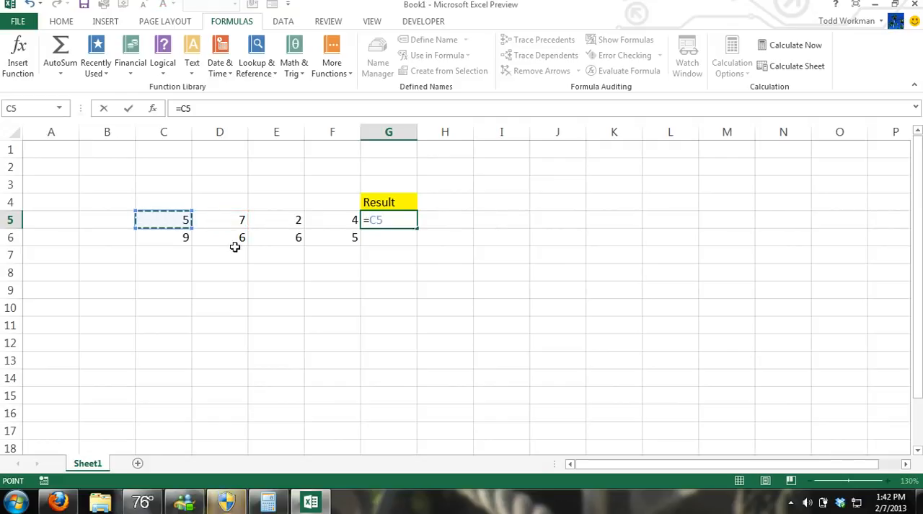
{"action": "type", "text": "*"}
{"action": "left_click", "coordinate": [244, 222]}
{"action": "type", "text": "*"}
{"action": "left_click", "coordinate": [276, 224]}
{"action": "type", "text": "*"}
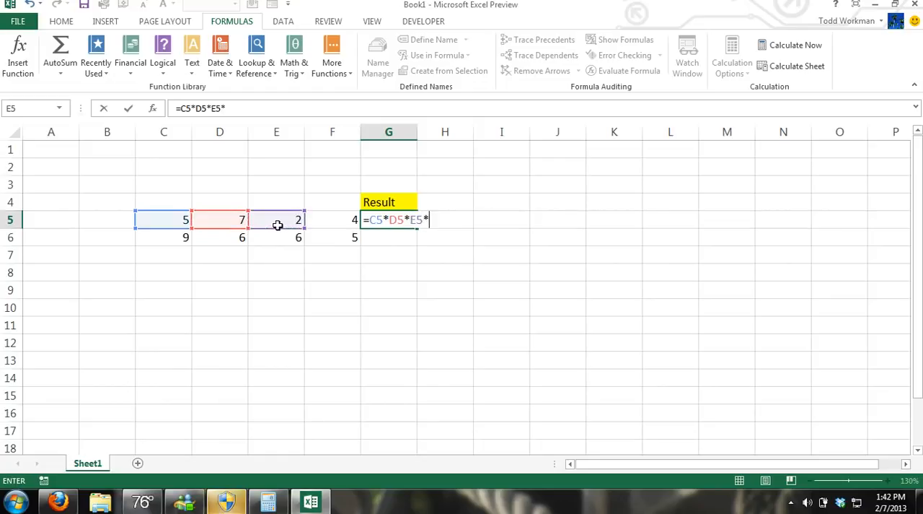
{"action": "left_click", "coordinate": [314, 221]}
{"action": "key", "text": "ctrl+Return"}
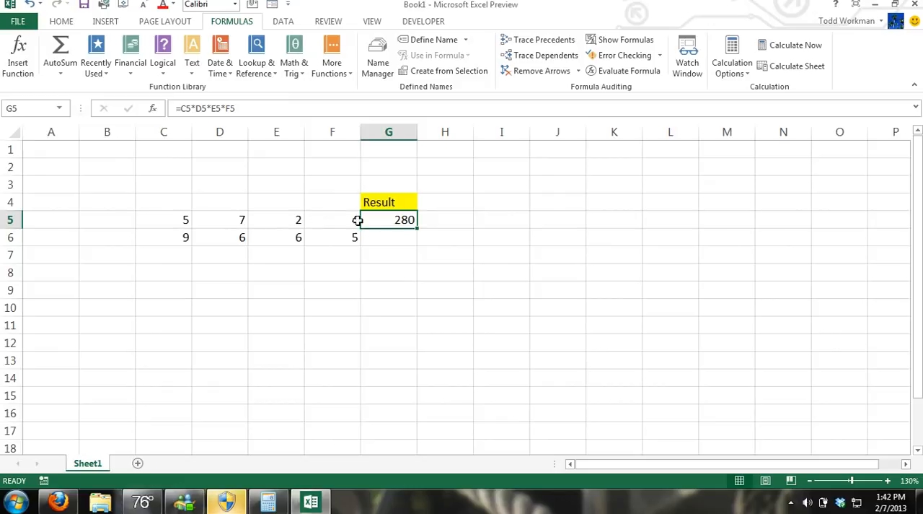
Step: Clear G5 and enter the formula =PRODUCT(C5,D5) to multiply the first two numbers of the row
{"action": "key", "text": "BackSpace"}
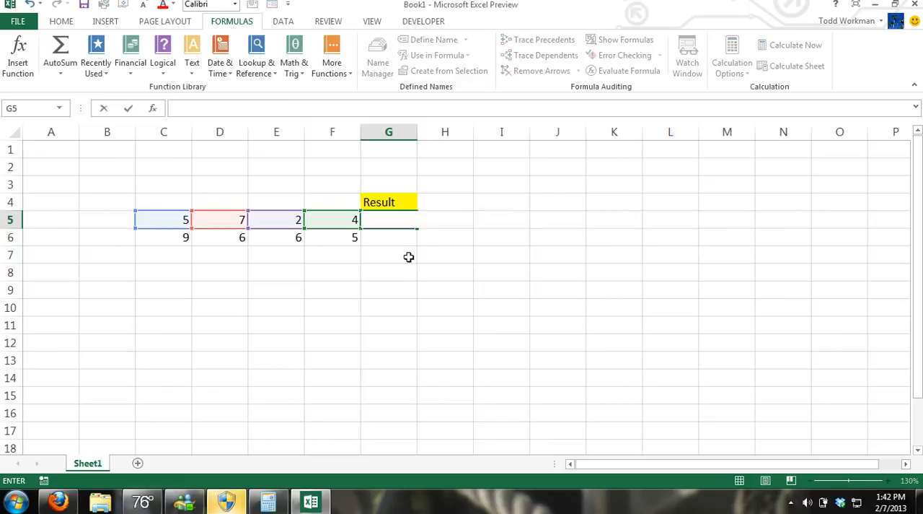
{"action": "left_click", "coordinate": [409, 250]}
{"action": "left_click", "coordinate": [401, 225]}
{"action": "type", "text": "="}
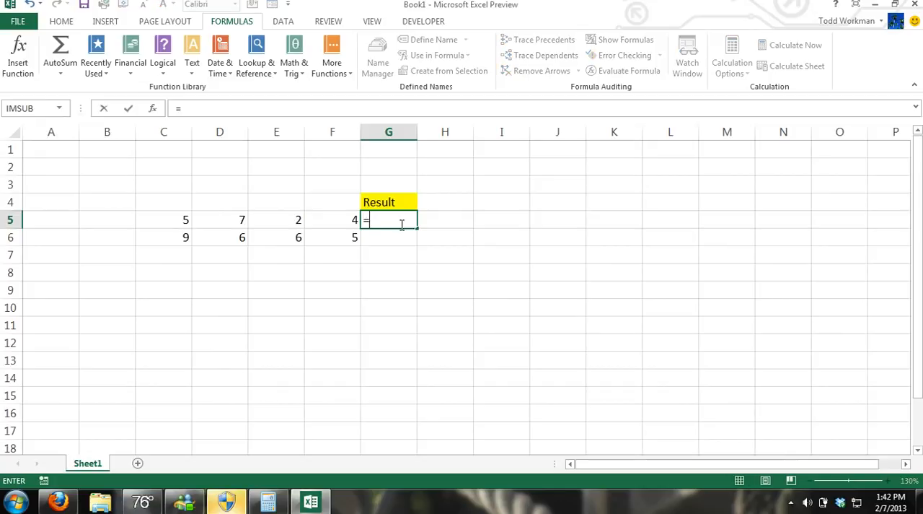
{"action": "type", "text": "PR"}
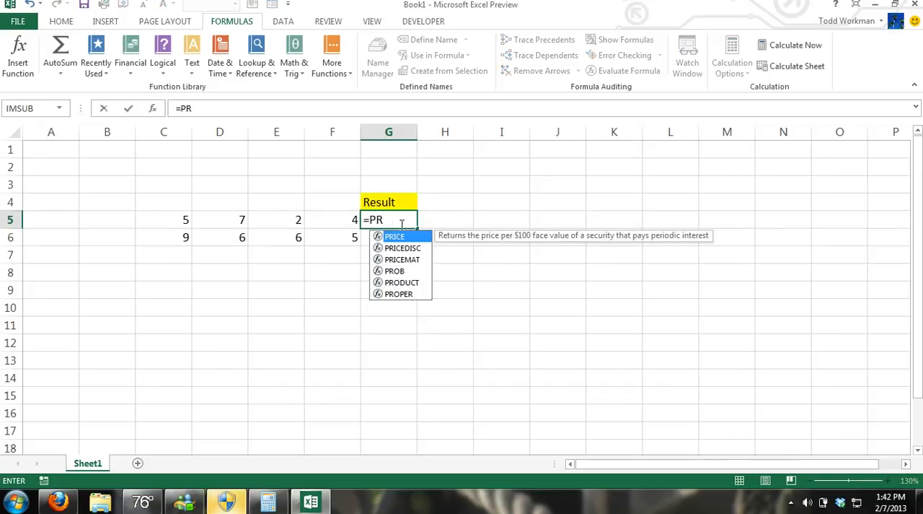
{"action": "type", "text": "O"}
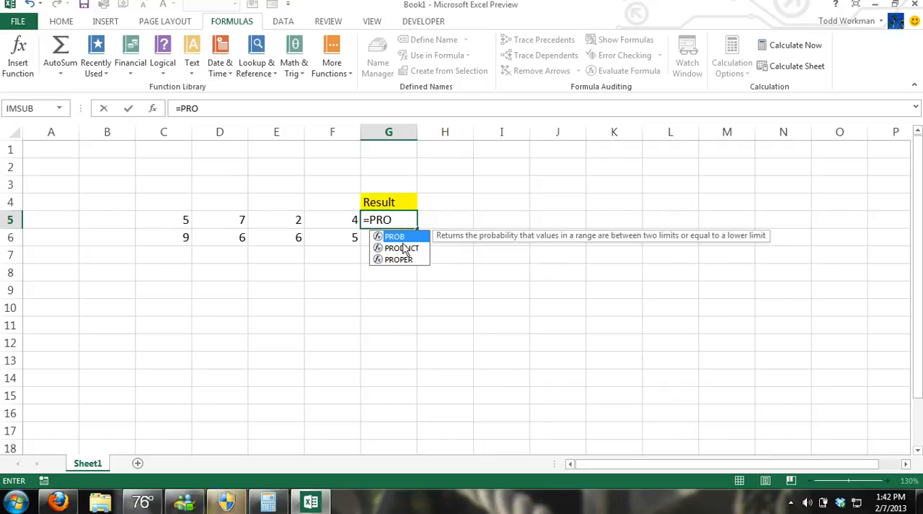
{"action": "type", "text": "DUCT"}
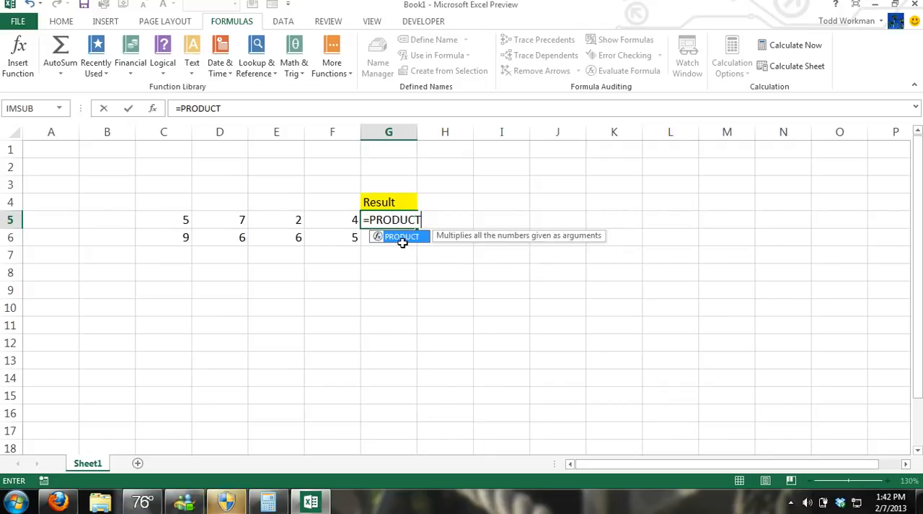
{"action": "type", "text": "("}
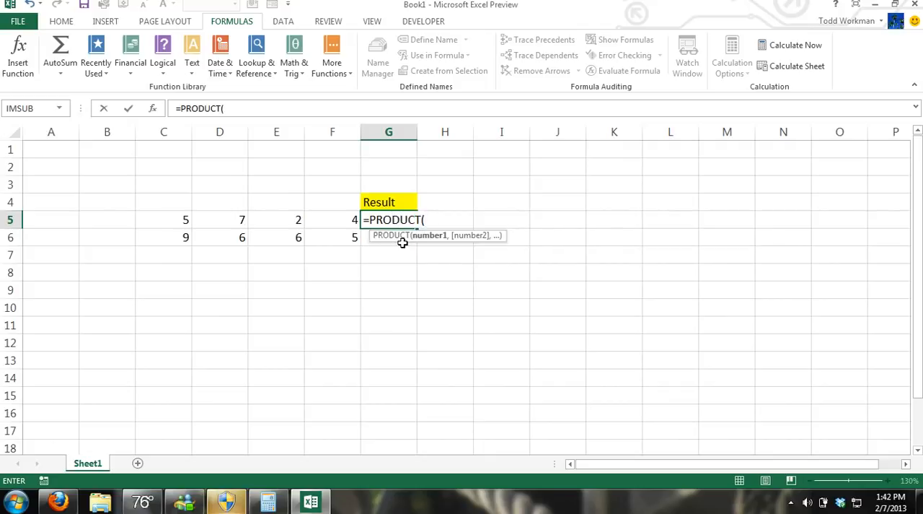
{"action": "left_click", "coordinate": [181, 221]}
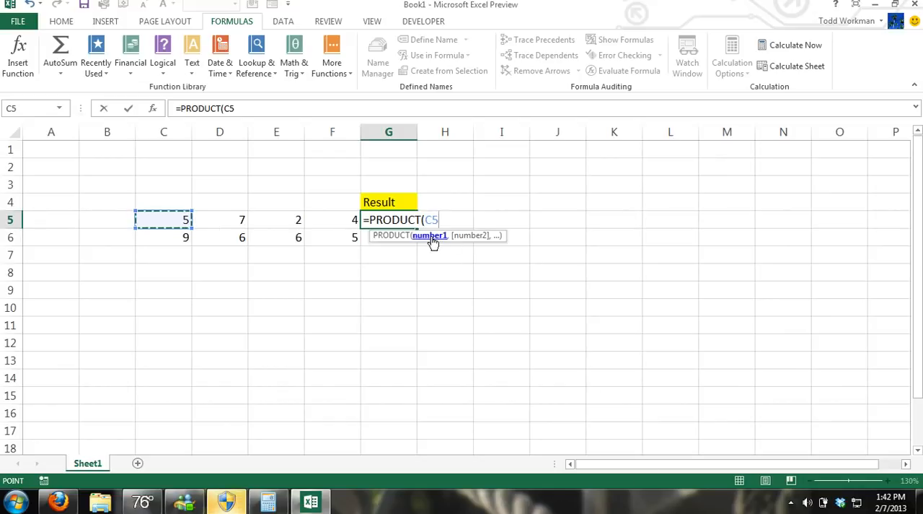
{"action": "type", "text": ","}
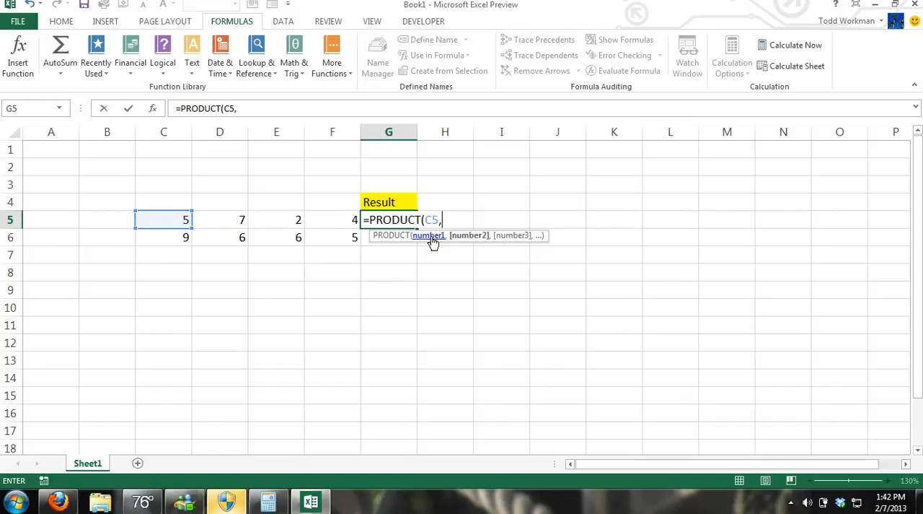
{"action": "left_click", "coordinate": [234, 221]}
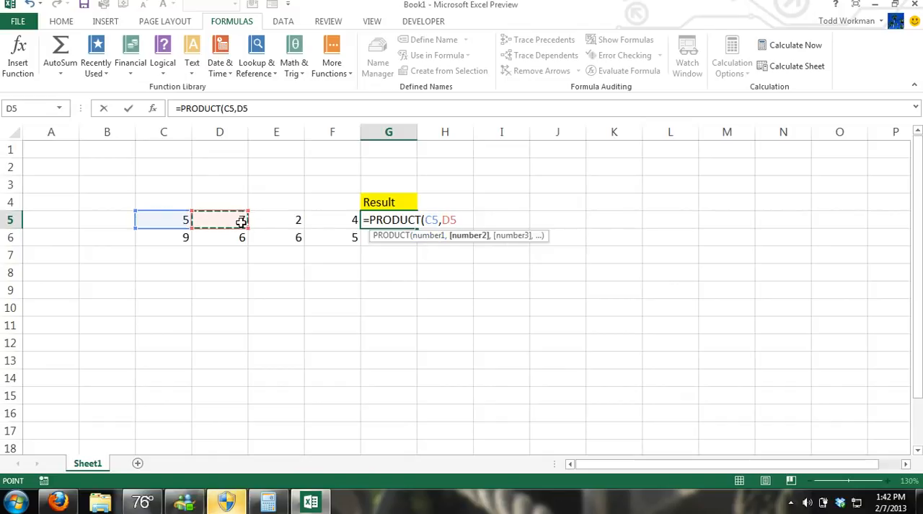
{"action": "type", "text": ")"}
{"action": "key", "text": "Return"}
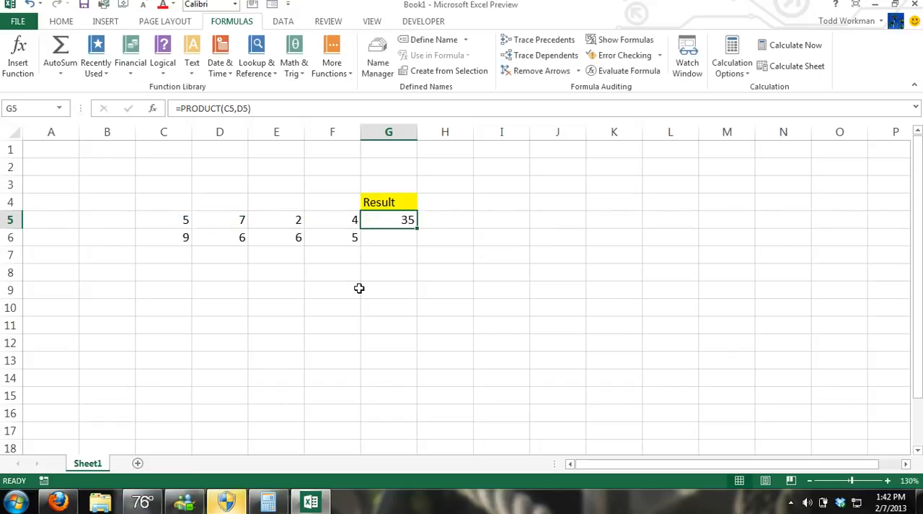
Step: Replace the formula in G5 with =PRODUCT(C5,D5,E5,F5) to multiply all four numbers of the row
{"action": "key", "text": "BackSpace"}
{"action": "type", "text": "=su"}
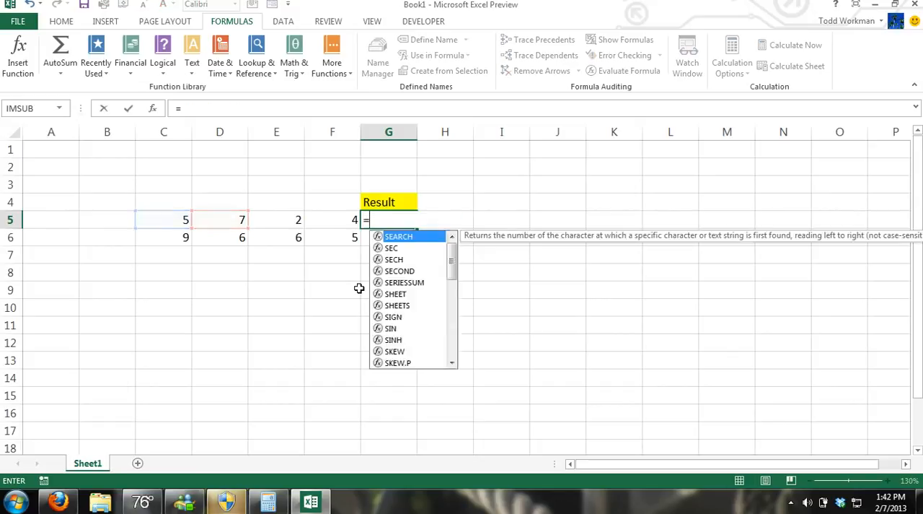
{"action": "key", "text": "BackSpace"}
{"action": "key", "text": "BackSpace"}
{"action": "type", "text": "p"}
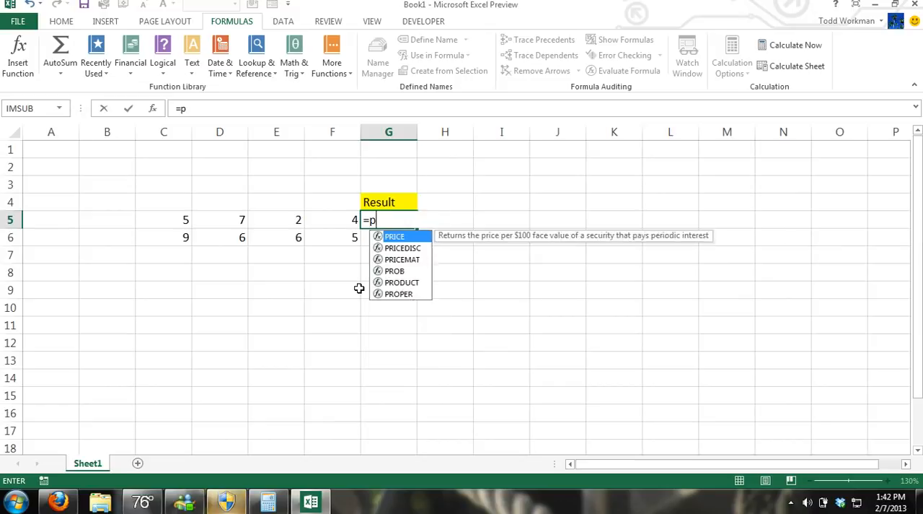
{"action": "type", "text": "roduct"}
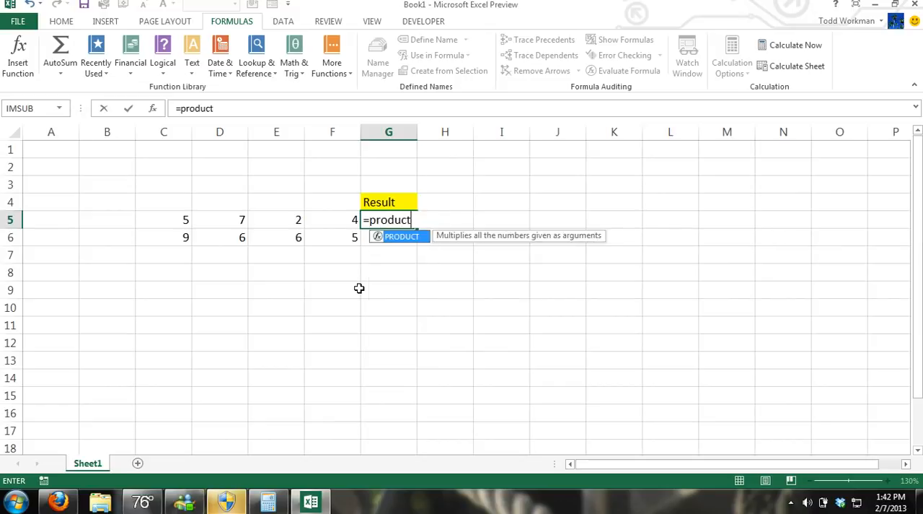
{"action": "type", "text": "("}
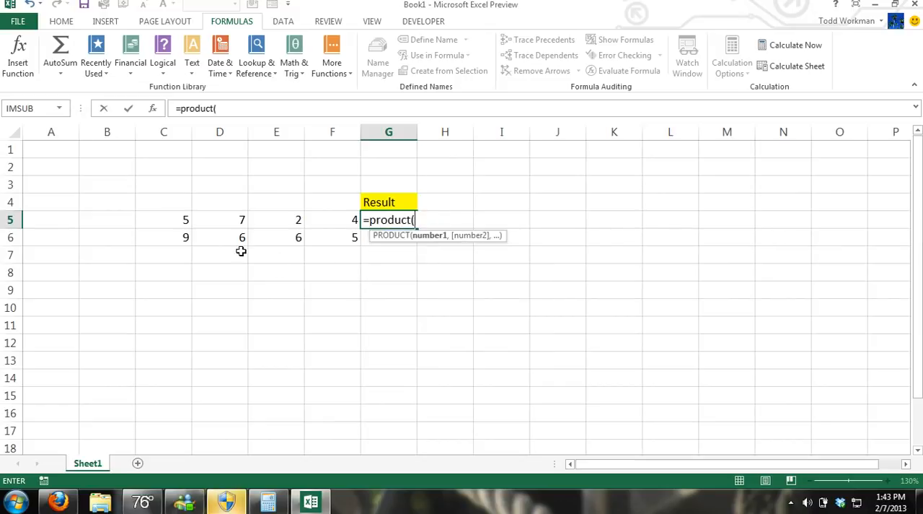
{"action": "left_click", "coordinate": [178, 220]}
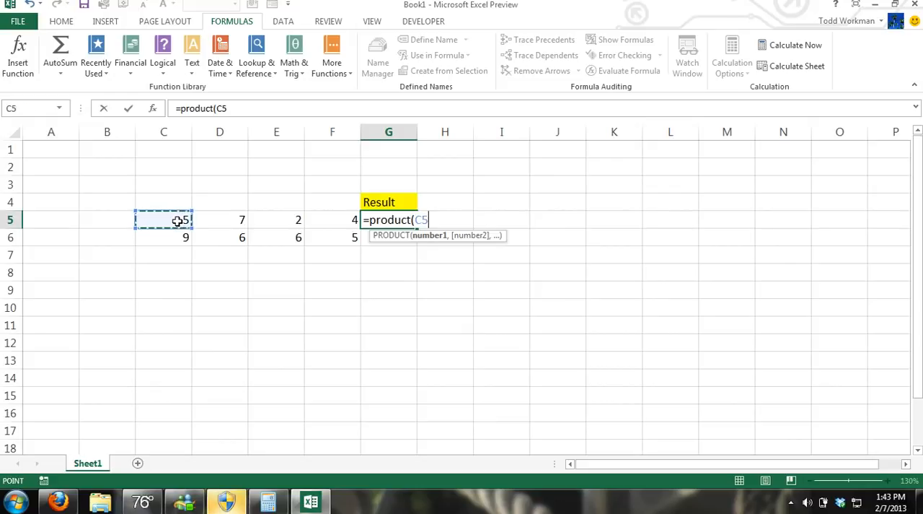
{"action": "type", "text": ","}
{"action": "left_click", "coordinate": [209, 218]}
{"action": "type", "text": ","}
{"action": "left_click", "coordinate": [291, 222]}
{"action": "type", "text": ","}
{"action": "left_click", "coordinate": [325, 222]}
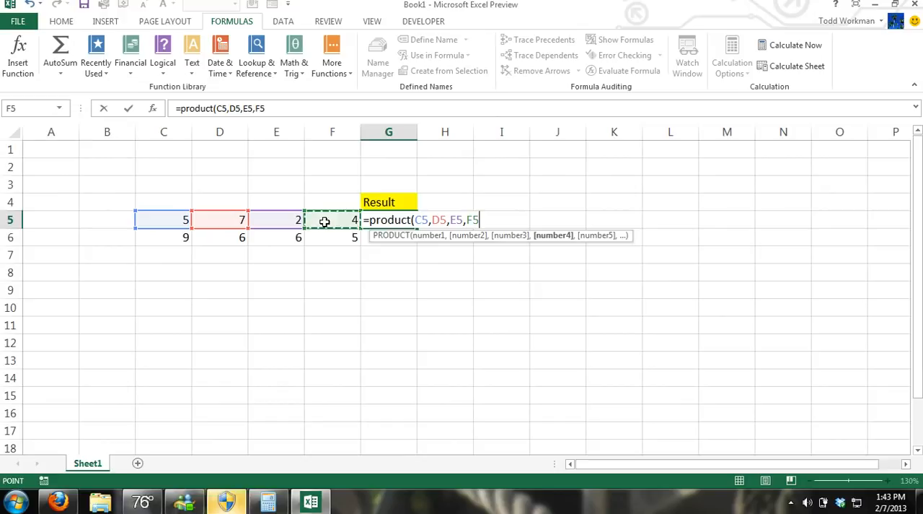
{"action": "type", "text": ")"}
{"action": "key", "text": "ctrl+Return"}
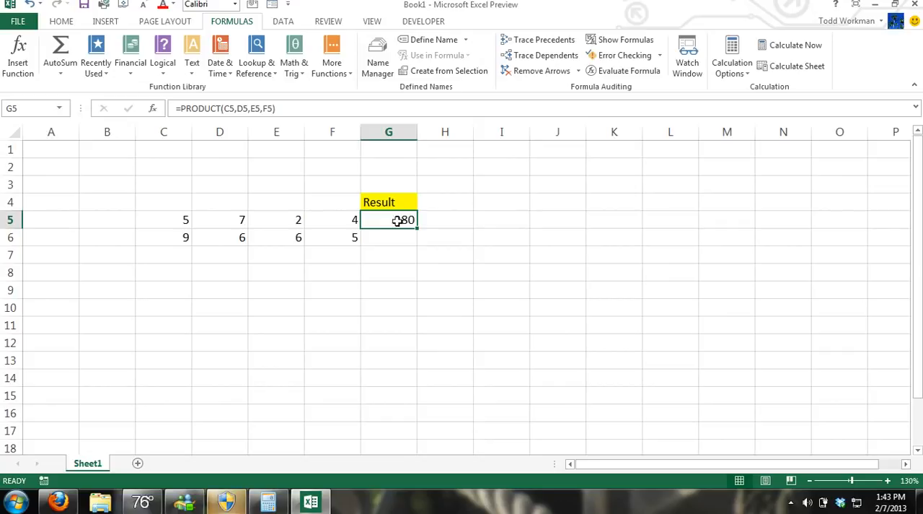
Step: Clear G5 and enter the formula =E6/E5 to divide the lower number in column E by the upper one
{"action": "key", "text": "BackSpace"}
{"action": "left_click", "coordinate": [419, 289]}
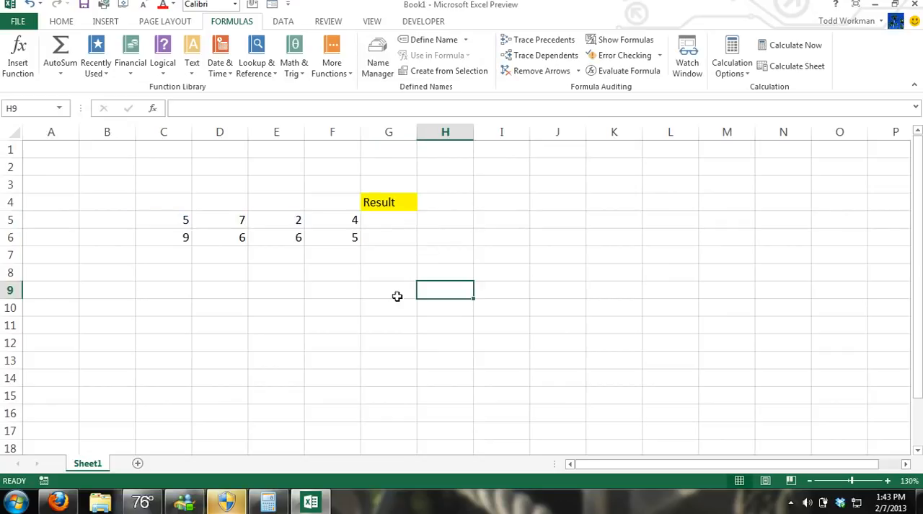
{"action": "left_click", "coordinate": [386, 222]}
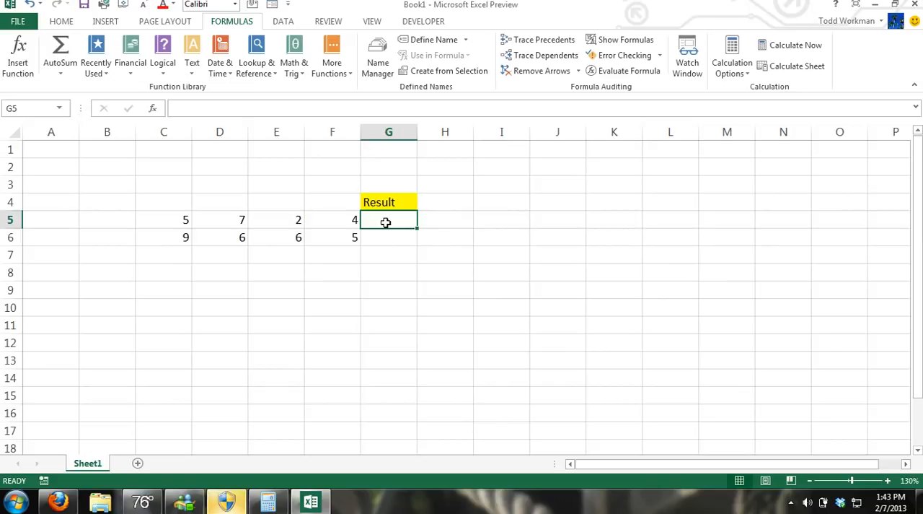
{"action": "type", "text": "="}
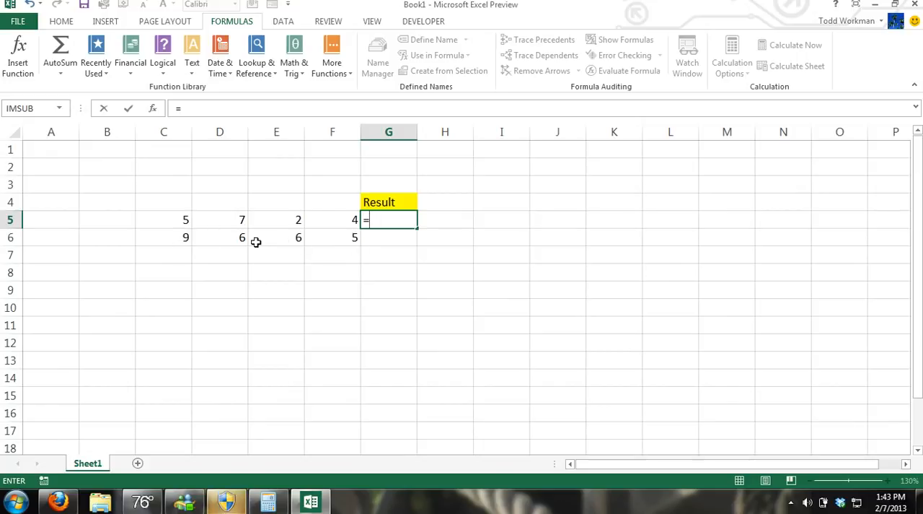
{"action": "left_click", "coordinate": [282, 239]}
{"action": "type", "text": "/"}
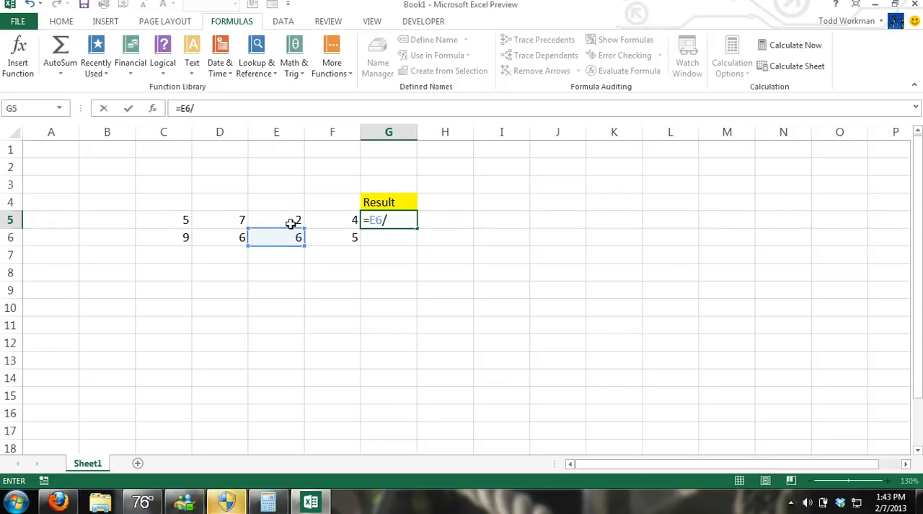
{"action": "left_click", "coordinate": [289, 221]}
{"action": "key", "text": "ctrl+Return"}
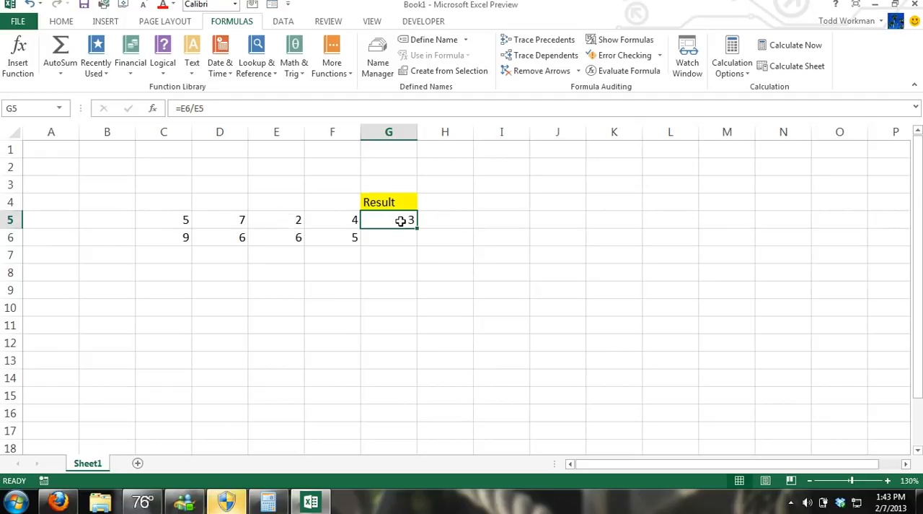
Step: Replace the formula in G5 with =QUOTIENT(E6,E5), using E6 as numerator and E5 as denominator
{"action": "key", "text": "BackSpace"}
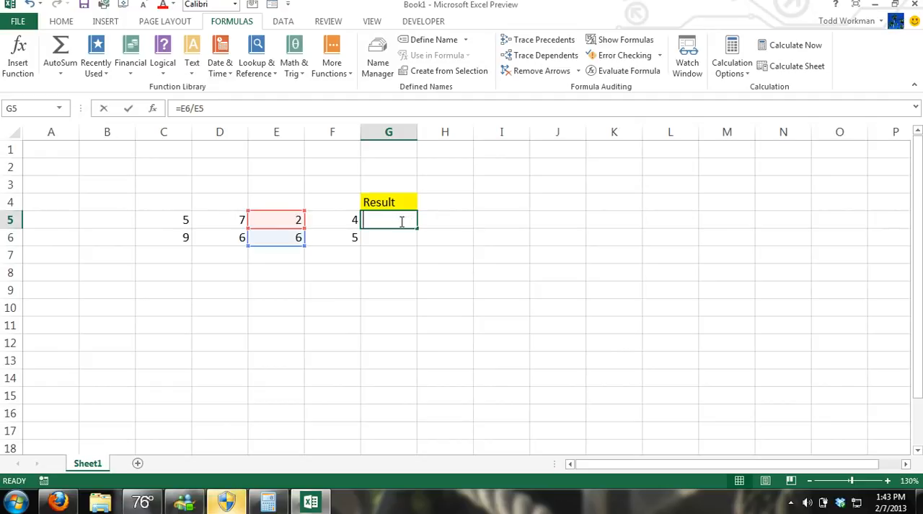
{"action": "type", "text": "="}
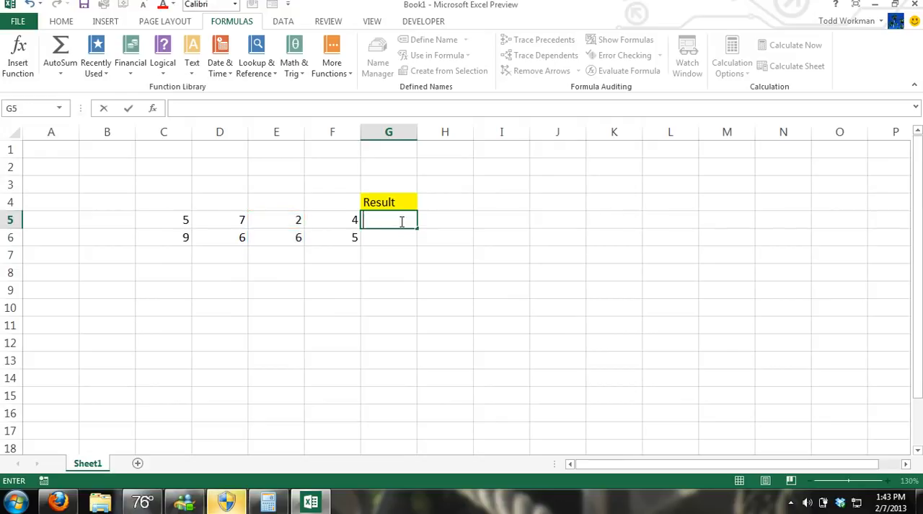
{"action": "type", "text": "Quotient("}
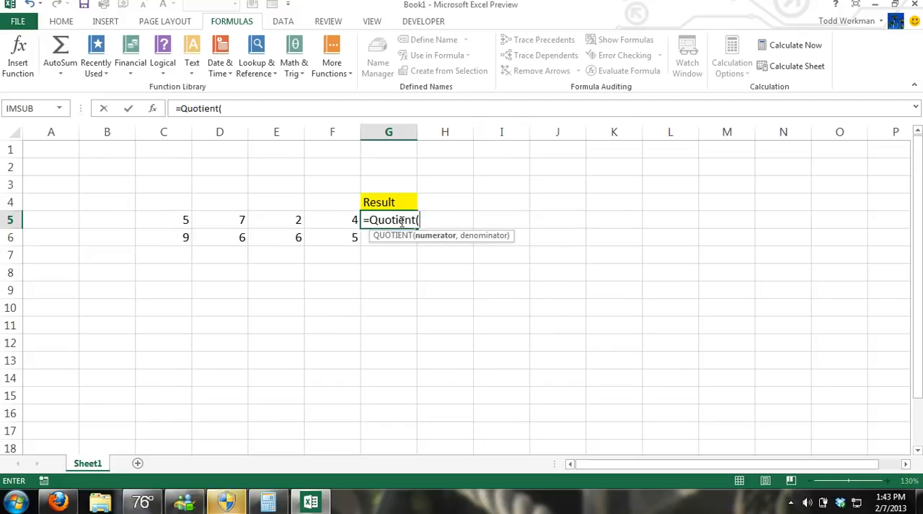
{"action": "left_click", "coordinate": [295, 237]}
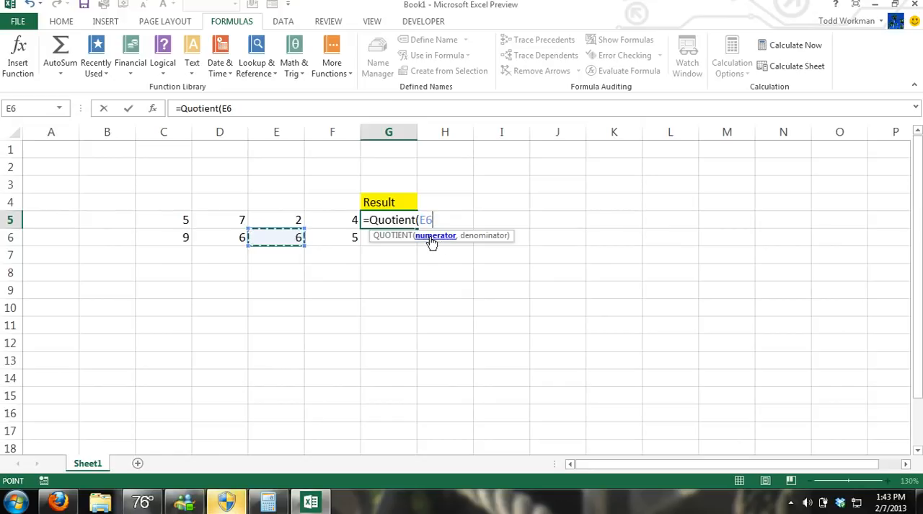
{"action": "type", "text": ","}
{"action": "left_click", "coordinate": [291, 217]}
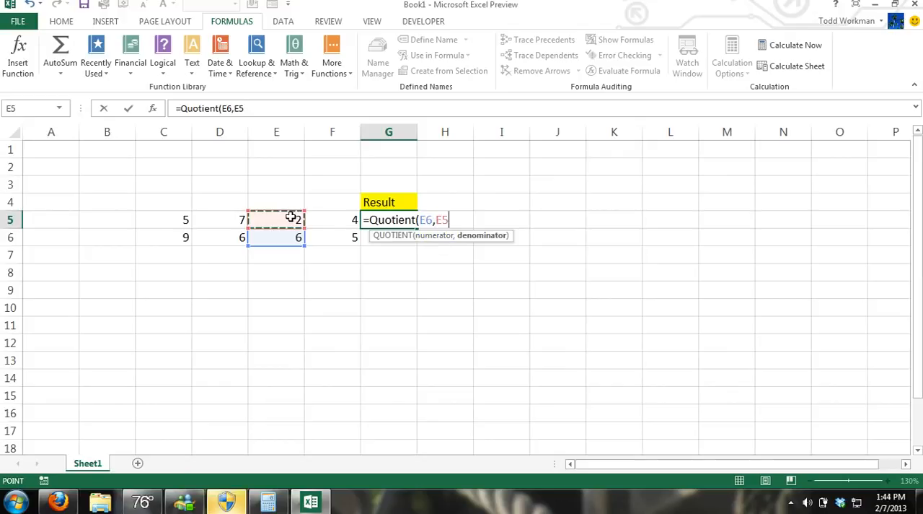
{"action": "type", "text": ")"}
{"action": "key", "text": "ctrl+Return"}
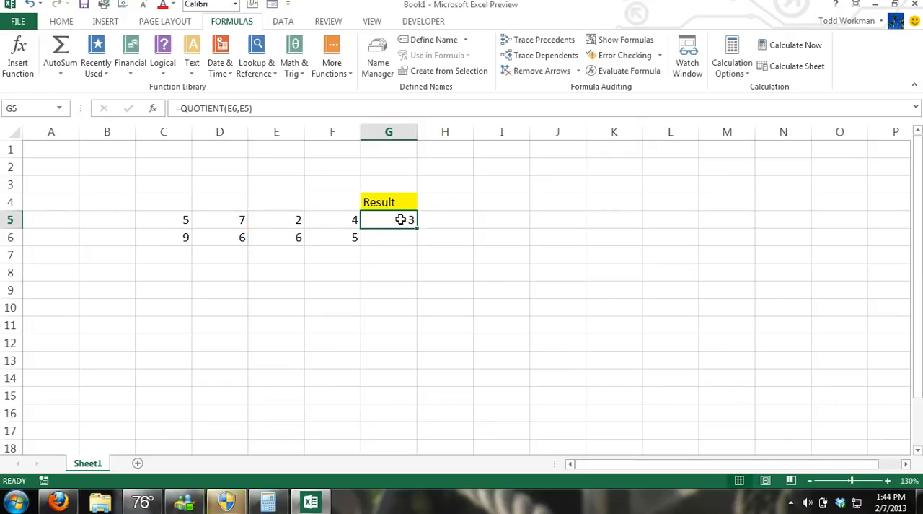
Step: Clear G5 and enter the formula =AVERAGE(C5:F5) to average the four numbers of the first row
{"action": "key", "text": "BackSpace"}
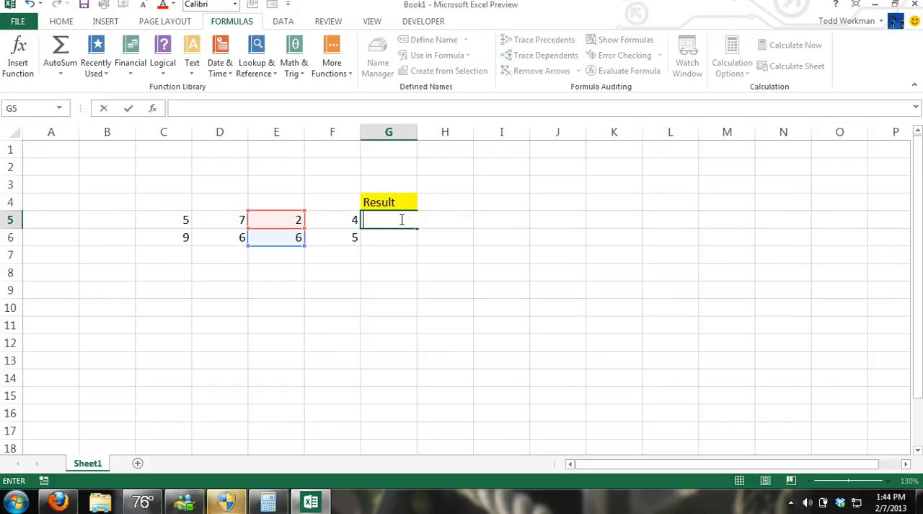
{"action": "left_click", "coordinate": [386, 274]}
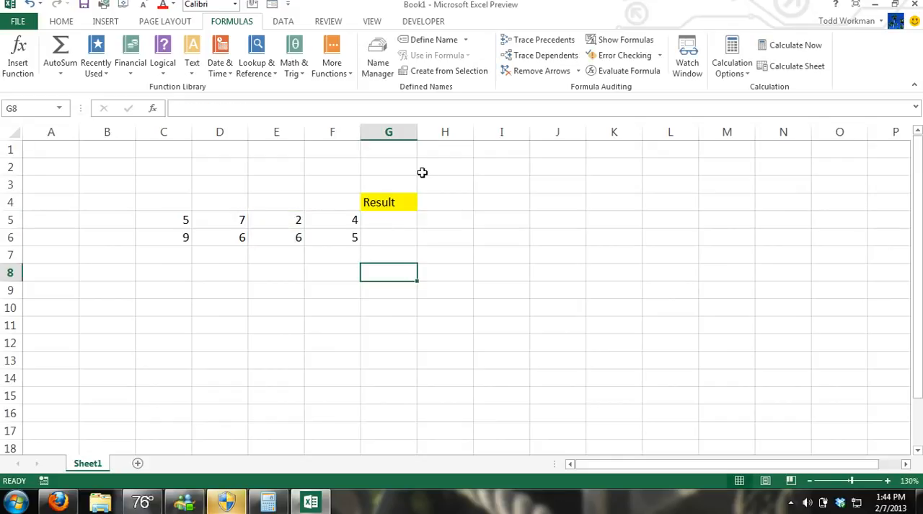
{"action": "left_click", "coordinate": [401, 221]}
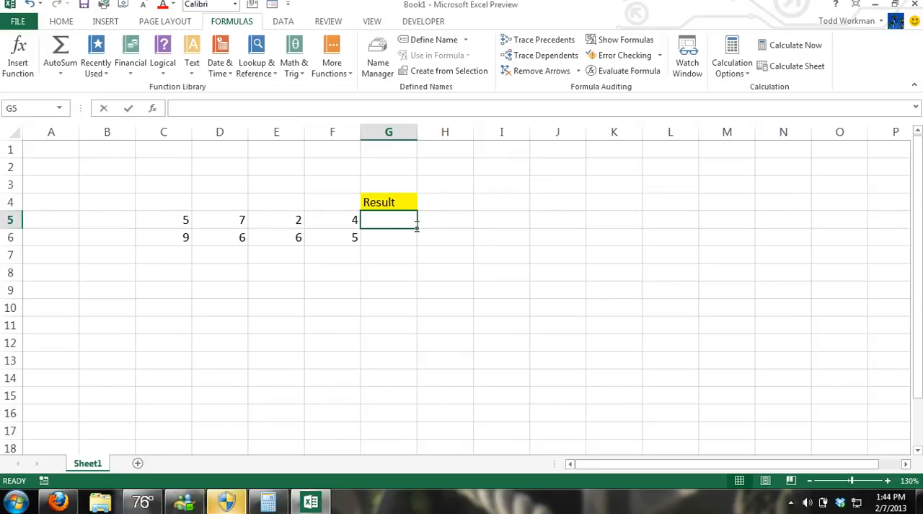
{"action": "type", "text": "="}
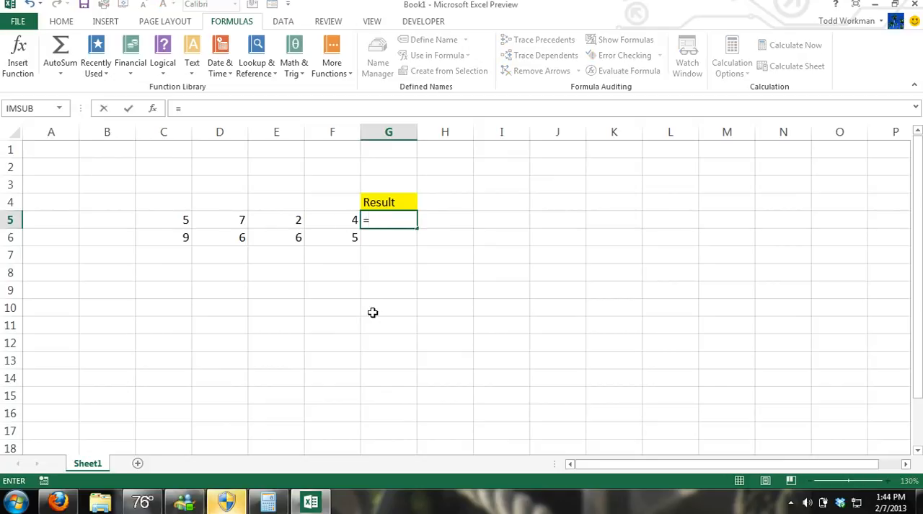
{"action": "type", "text": "Aver"}
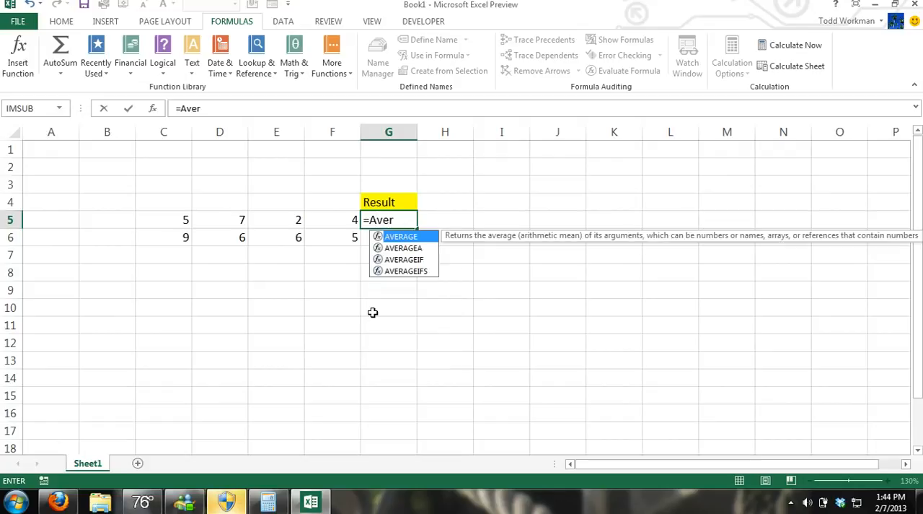
{"action": "type", "text": "age("}
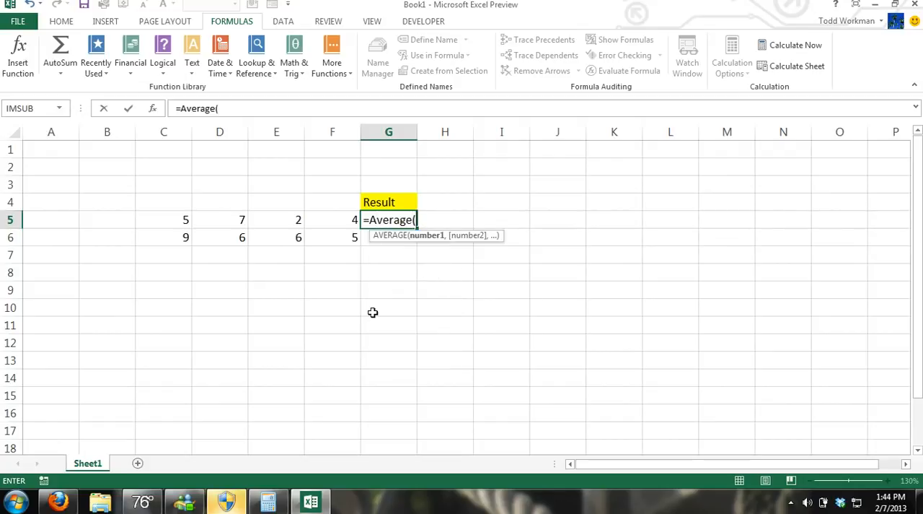
{"action": "left_click_drag", "start_coordinate": [181, 218], "coordinate": [335, 220]}
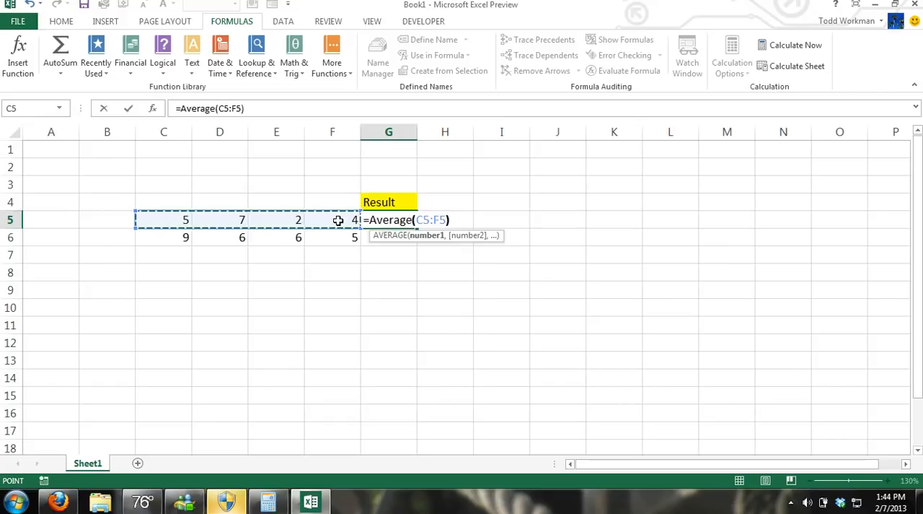
{"action": "type", "text": ")"}
{"action": "key", "text": "ctrl+Return"}
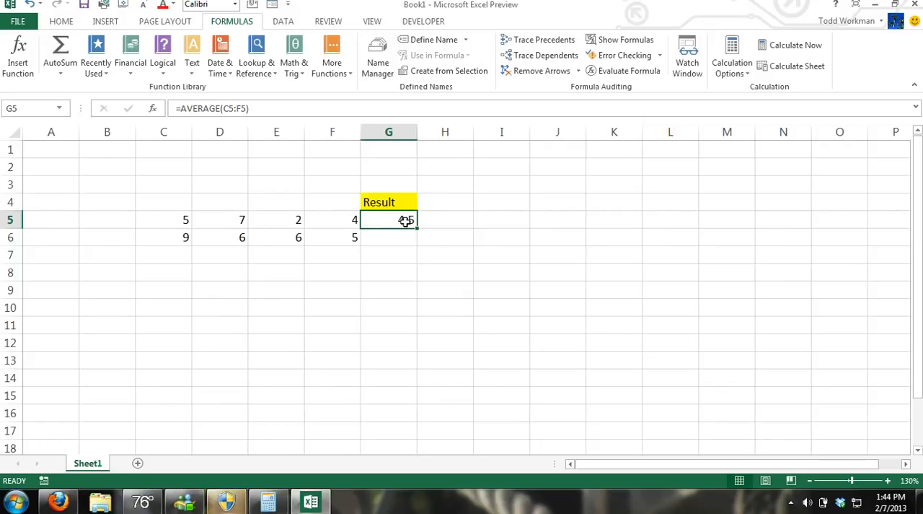
Step: Replace the formula in G5 with =AVERAGE(C5:F6) to average the numbers of both rows
{"action": "type", "text": "=a"}
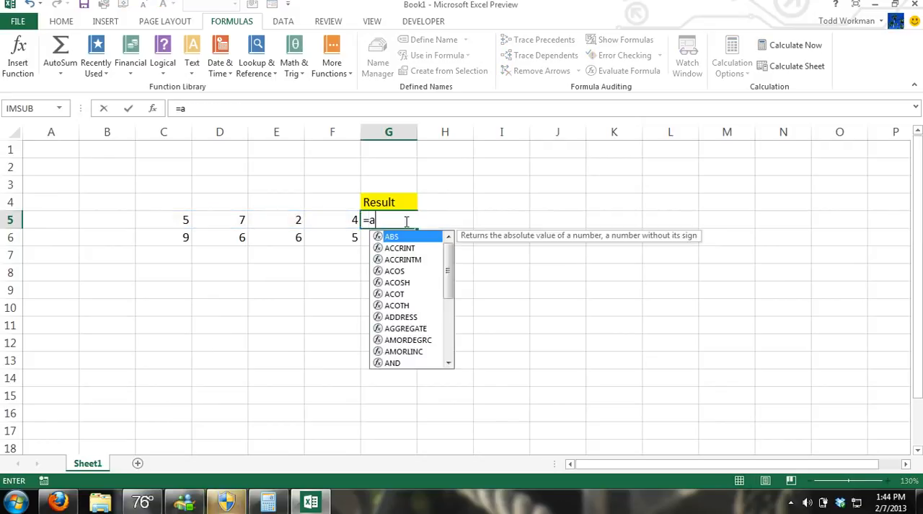
{"action": "type", "text": "vereage("}
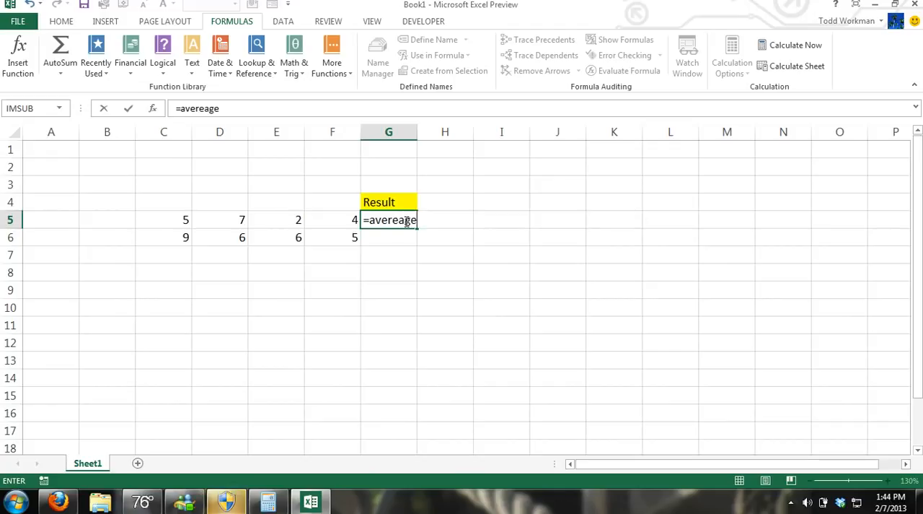
{"action": "key", "text": "BackSpace"}
{"action": "key", "text": "BackSpace"}
{"action": "key", "text": "BackSpace"}
{"action": "key", "text": "BackSpace"}
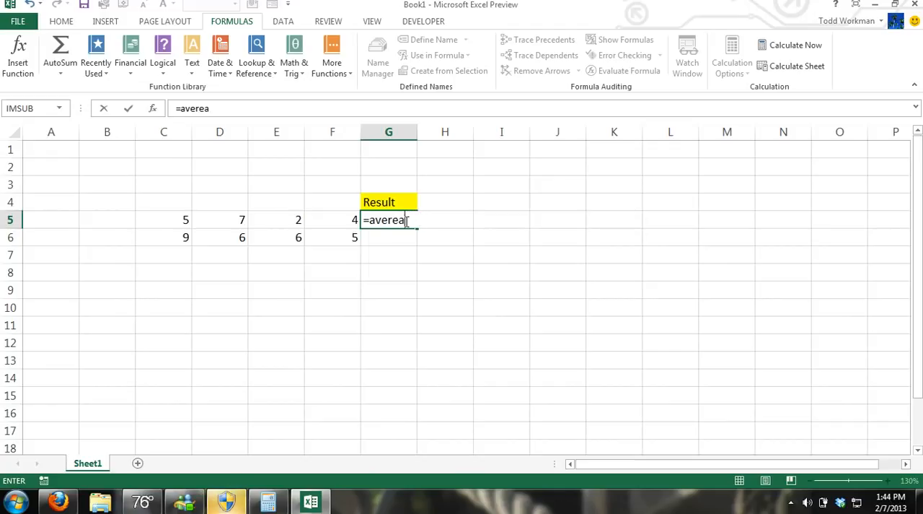
{"action": "type", "text": "age("}
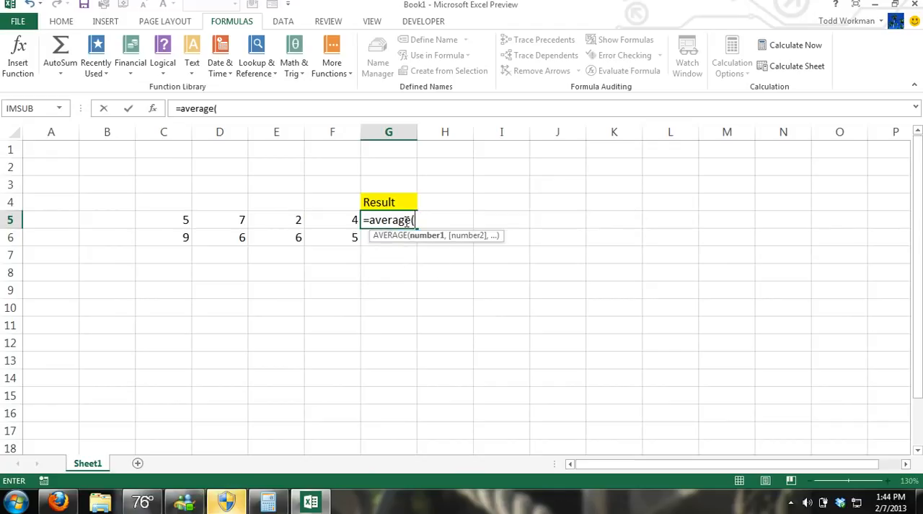
{"action": "left_click_drag", "start_coordinate": [175, 220], "coordinate": [325, 237]}
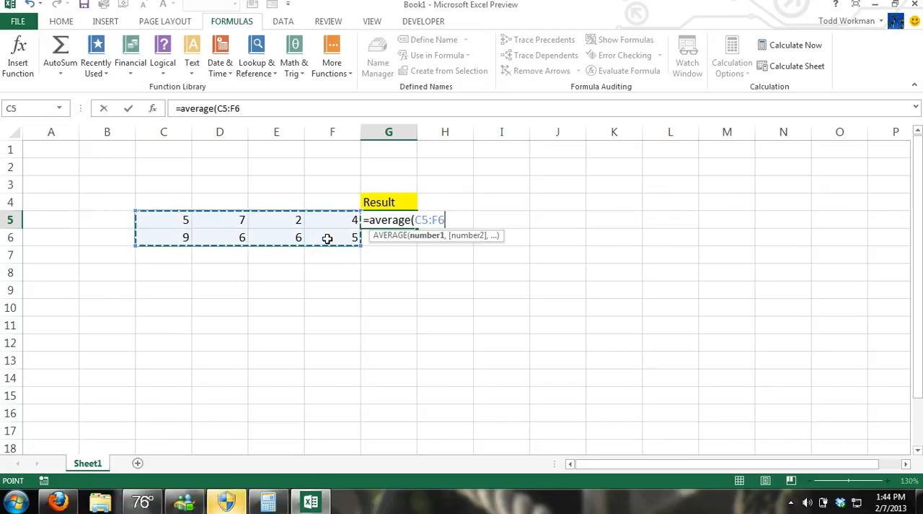
{"action": "type", "text": ")"}
{"action": "key", "text": "ctrl+Return"}
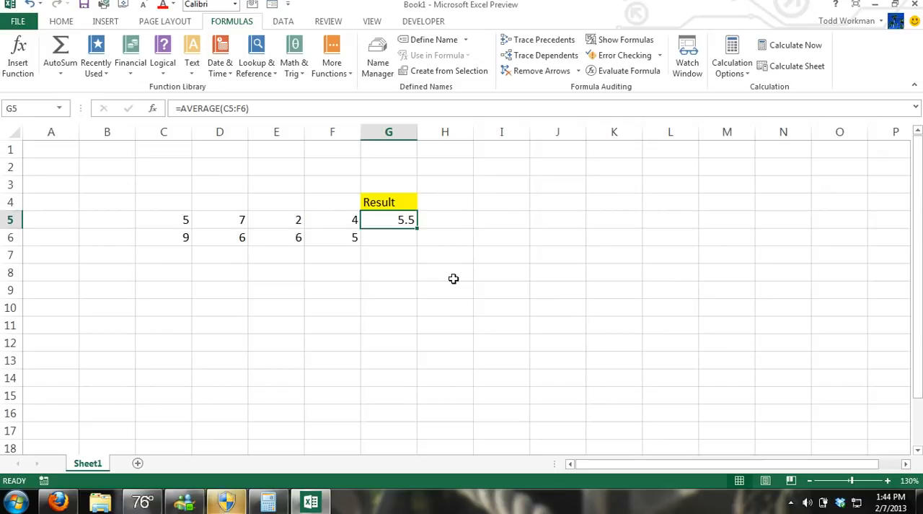
Step: Clear the averaging formula from the result cell G5
{"action": "key", "text": "ctrl+z"}
{"action": "left_click", "coordinate": [422, 287]}
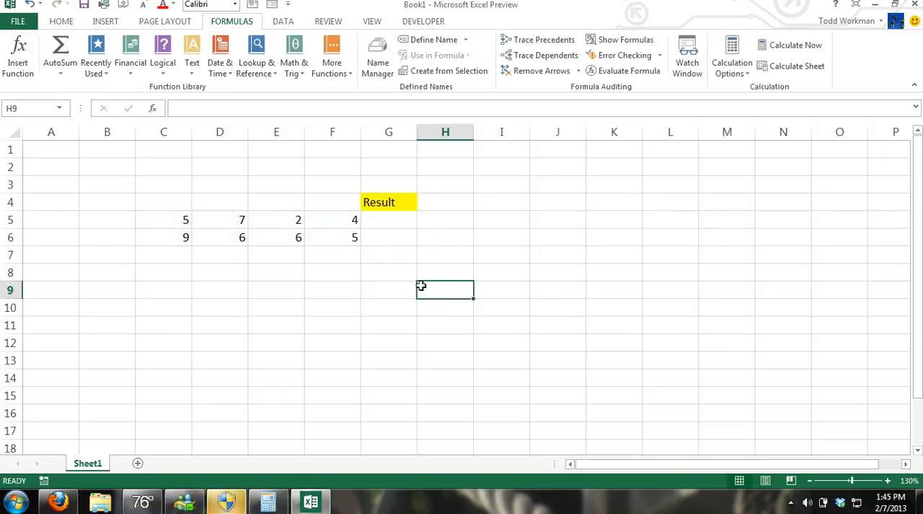
{"action": "left_click", "coordinate": [403, 223]}
{"action": "type", "text": "="}
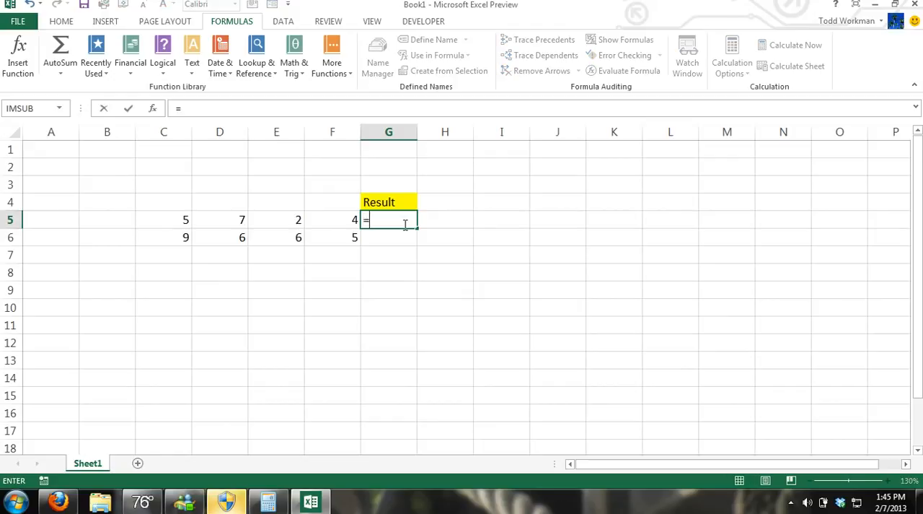
{"action": "key", "text": "BackSpace"}
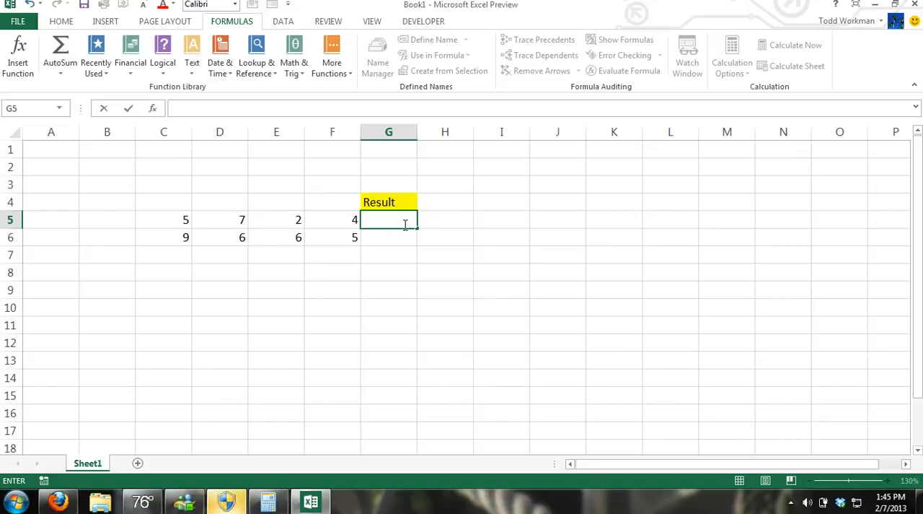
{"action": "type", "text": "="}
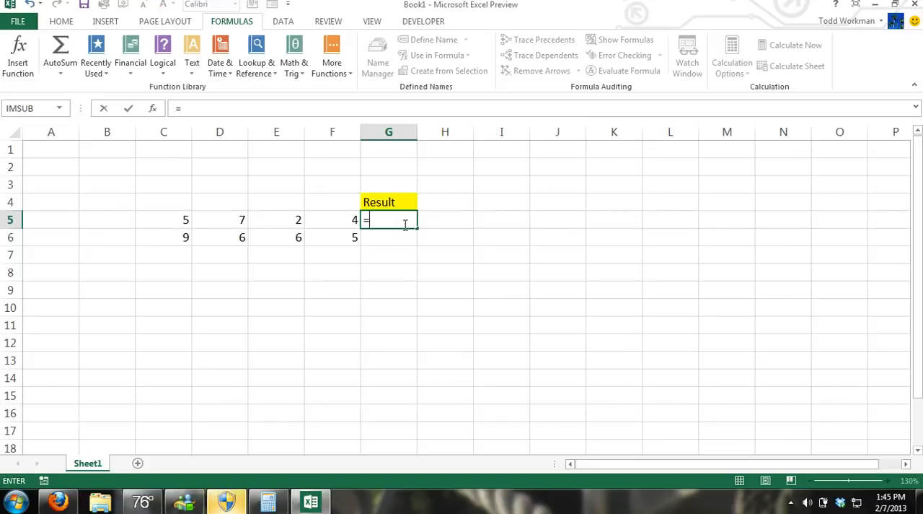
{"action": "left_click_drag", "start_coordinate": [173, 221], "coordinate": [227, 222]}
{"action": "key", "text": "BackSpace"}
{"action": "key", "text": "BackSpace"}
{"action": "key", "text": "BackSpace"}
{"action": "key", "text": "BackSpace"}
{"action": "key", "text": "BackSpace"}
{"action": "key", "text": "BackSpace"}
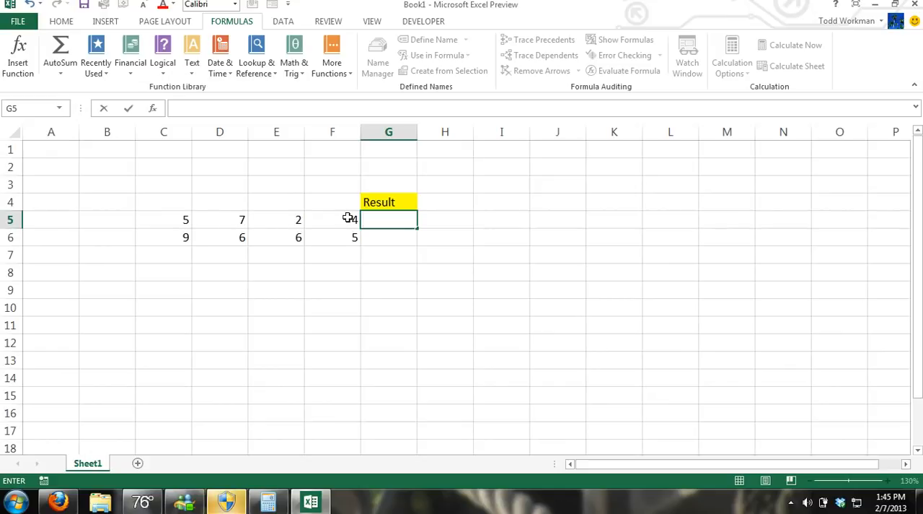
{"action": "left_click_drag", "start_coordinate": [294, 215], "coordinate": [351, 220]}
Step: Enter the formula =(C5*D5)+(E5+F5) in G5 to add the product of the first two numbers to the sum of the last two
{"action": "left_click", "coordinate": [372, 219]}
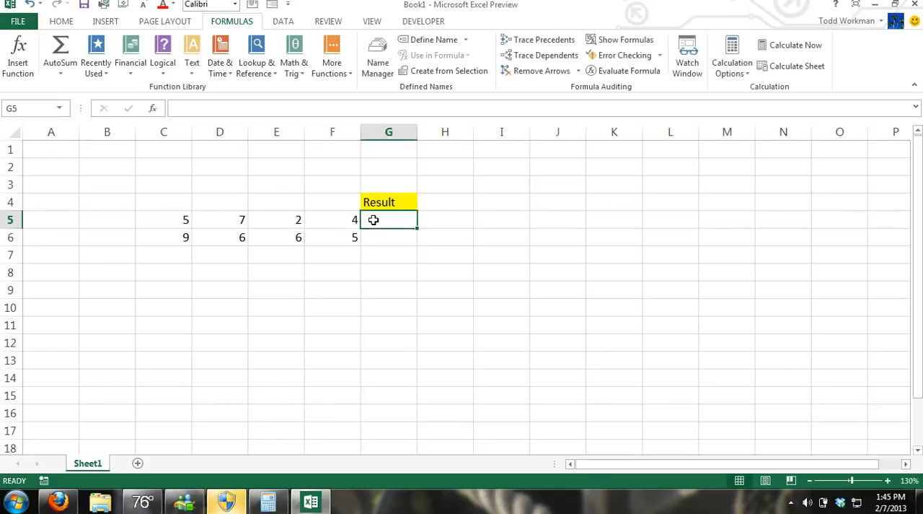
{"action": "type", "text": "="}
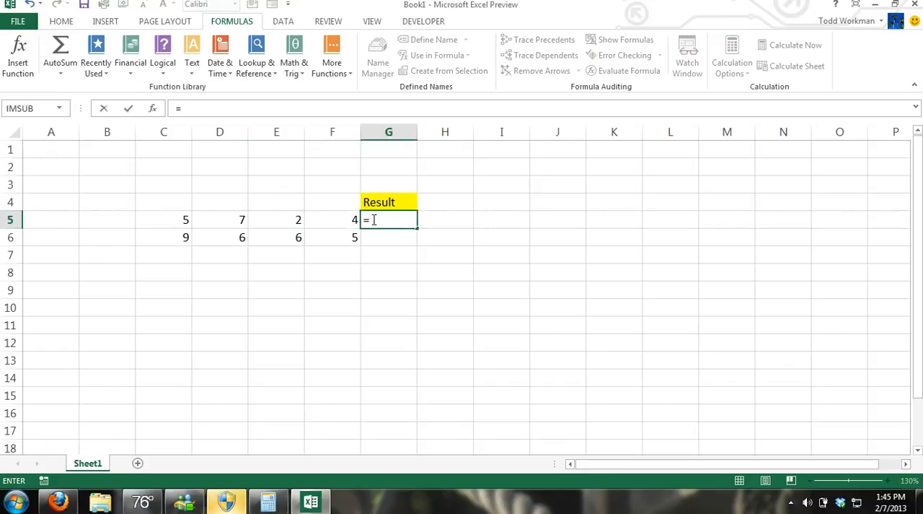
{"action": "type", "text": "("}
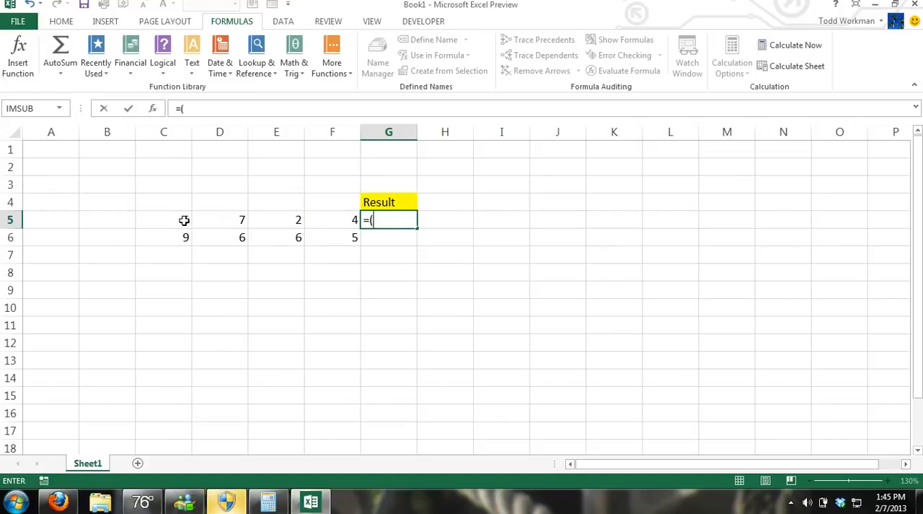
{"action": "left_click", "coordinate": [184, 220]}
{"action": "type", "text": "*"}
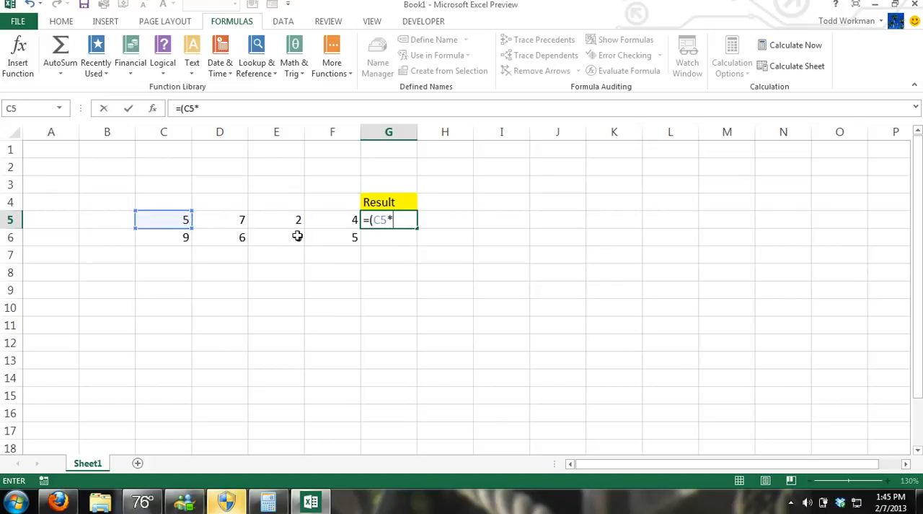
{"action": "left_click", "coordinate": [229, 221]}
{"action": "type", "text": ")"}
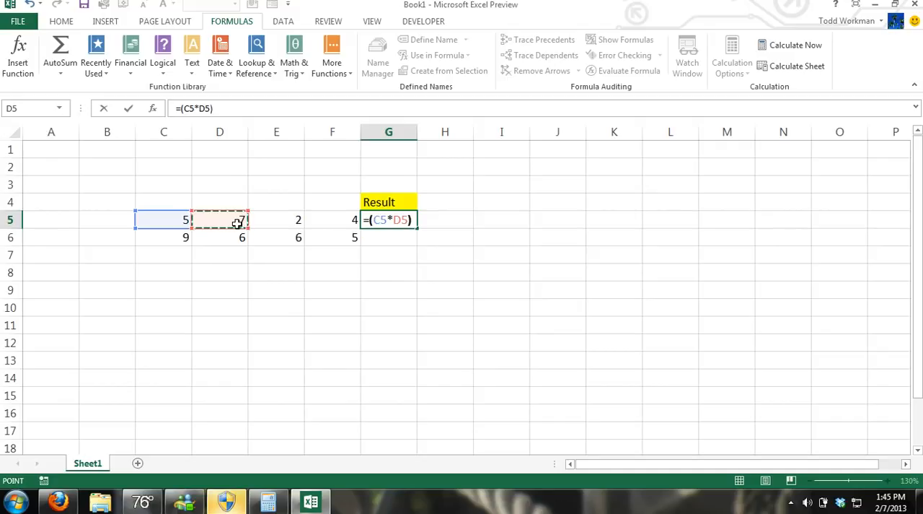
{"action": "type", "text": "+"}
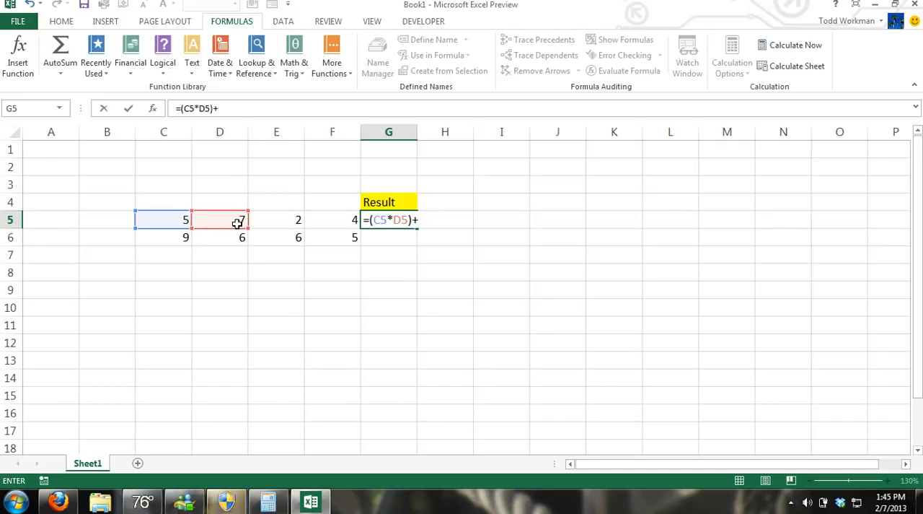
{"action": "type", "text": "("}
{"action": "left_click", "coordinate": [269, 219]}
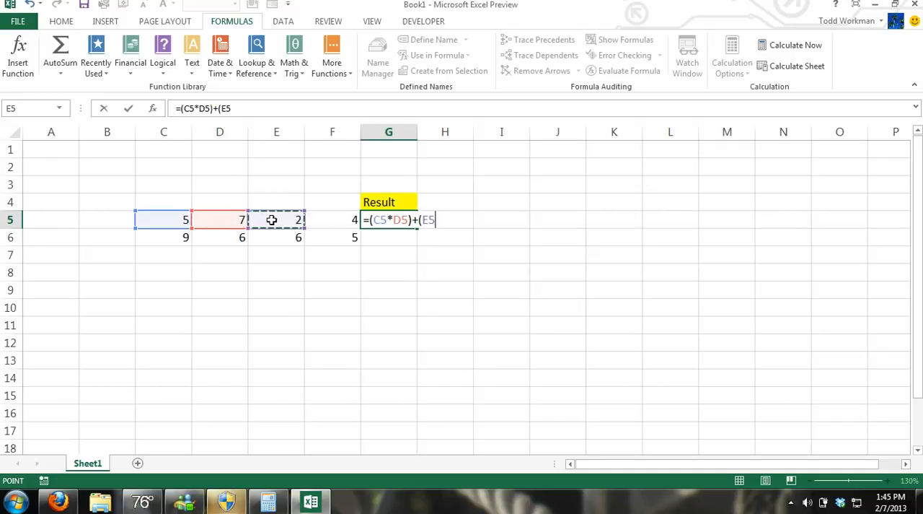
{"action": "type", "text": "+"}
{"action": "left_click", "coordinate": [333, 220]}
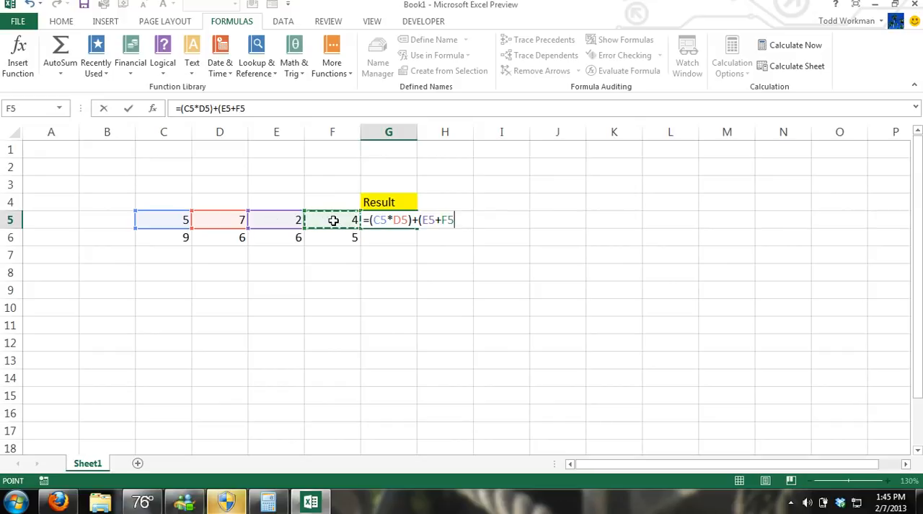
{"action": "type", "text": ")"}
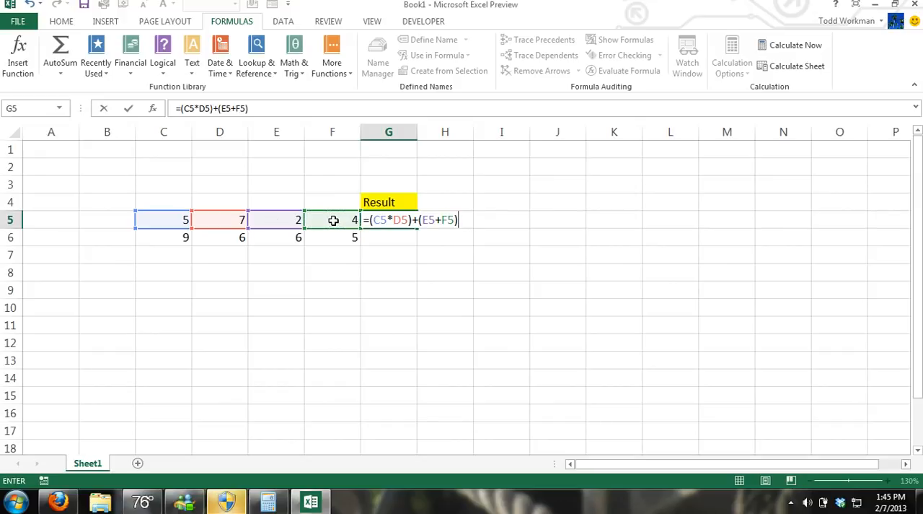
{"action": "key", "text": "ctrl+Return"}
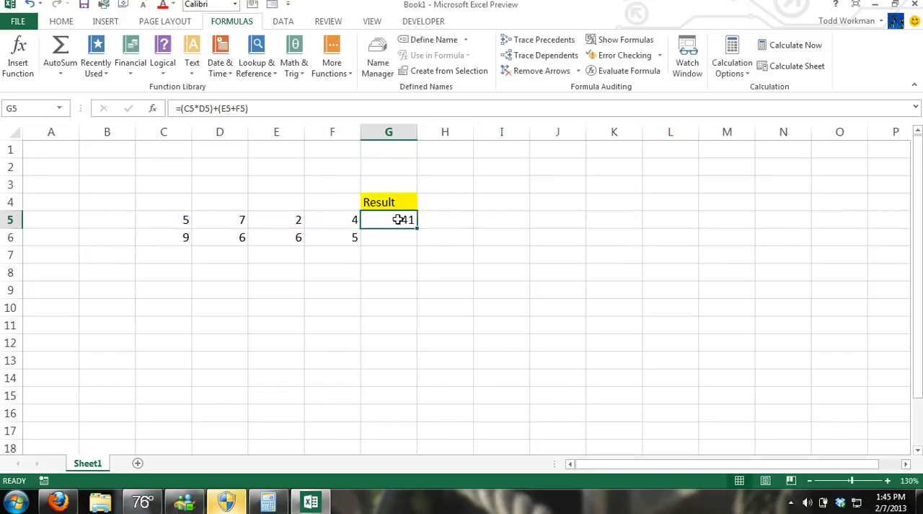
Step: Clear G5 and begin a new formula there with =product(C5,D5) to multiply the first two numbers
{"action": "key", "text": "BackSpace"}
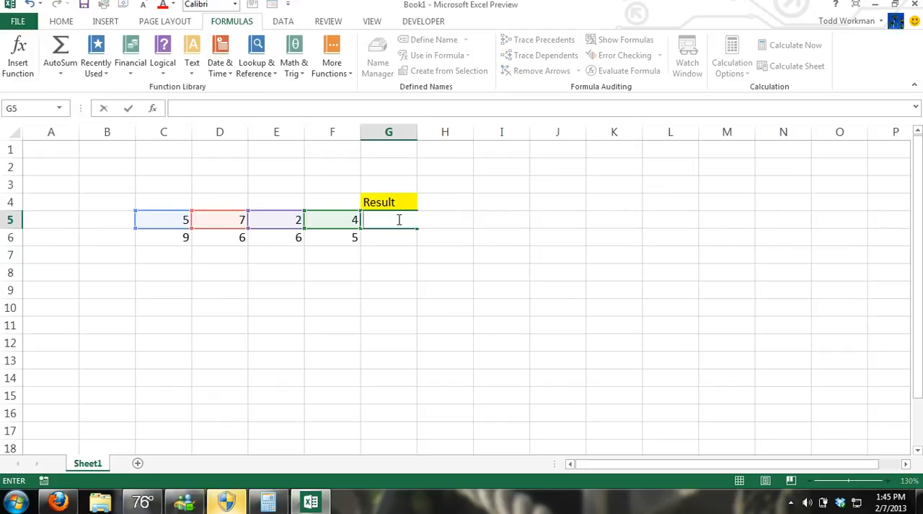
{"action": "type", "text": "=product("}
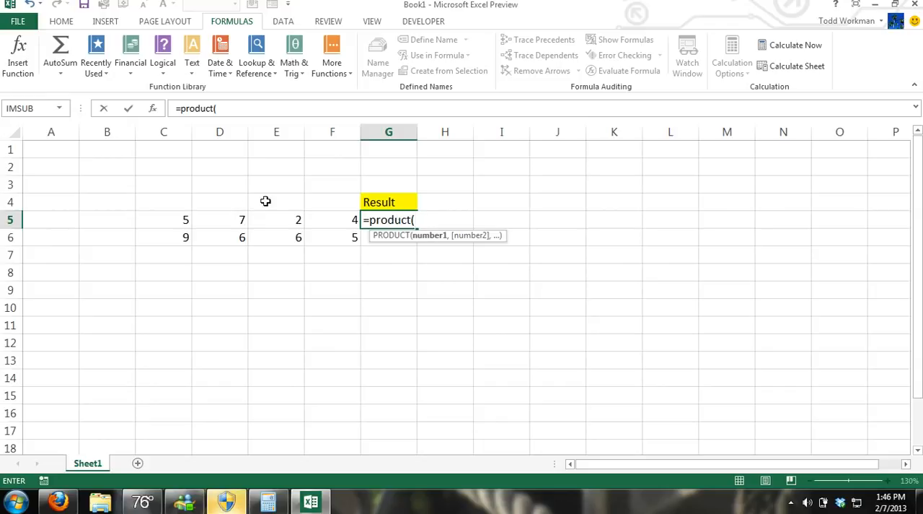
{"action": "mouse_move", "coordinate": [189, 216]}
{"action": "left_mouse_down"}
{"action": "mouse_move", "coordinate": [210, 221]}
{"action": "mouse_move", "coordinate": [181, 217]}
{"action": "left_mouse_up"}
{"action": "type", "text": ","}
{"action": "left_click", "coordinate": [207, 218]}
{"action": "type", "text": ")"}
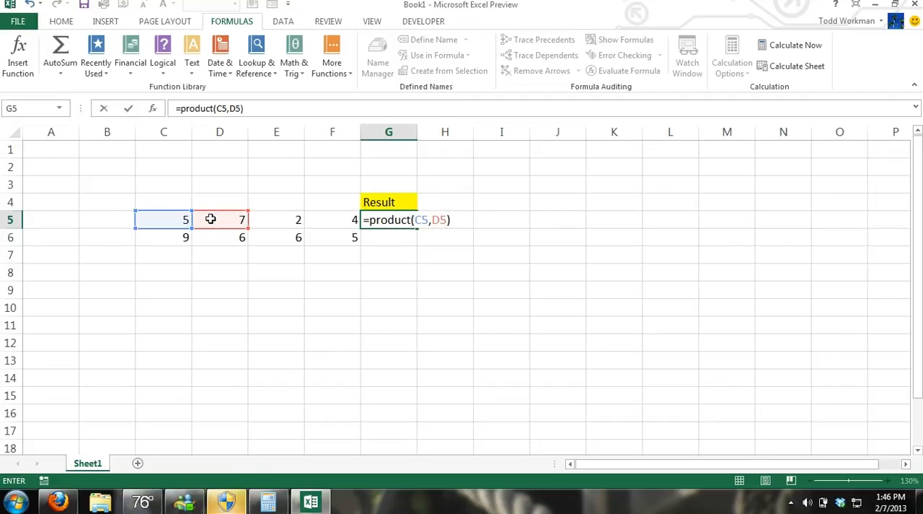
{"action": "type", "text": "+sum"}
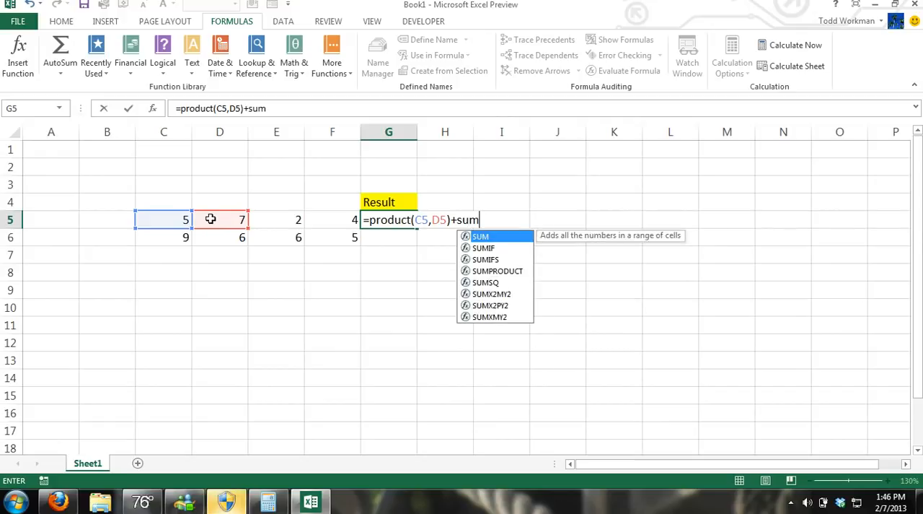
{"action": "type", "text": "("}
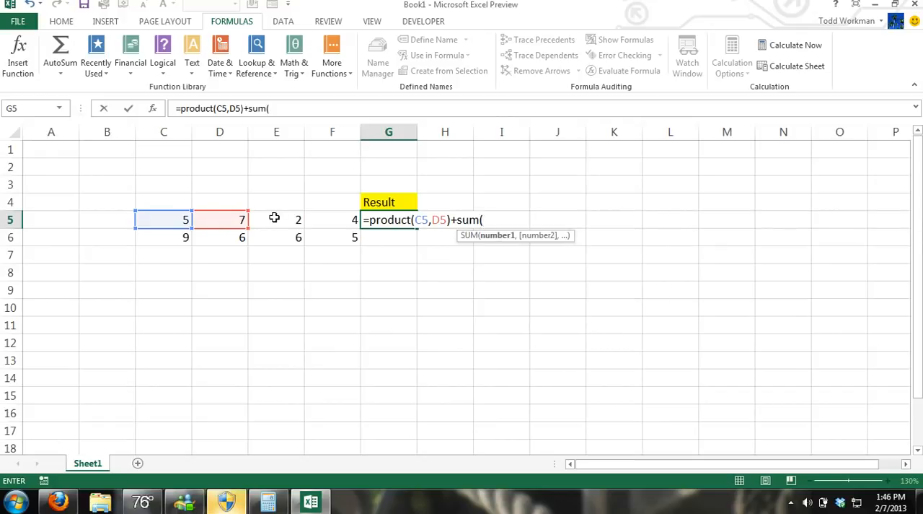
Step: Extend the G5 formula with +sum(E5:F5) to add the last two numbers of the first row
{"action": "left_click_drag", "start_coordinate": [292, 220], "coordinate": [335, 221]}
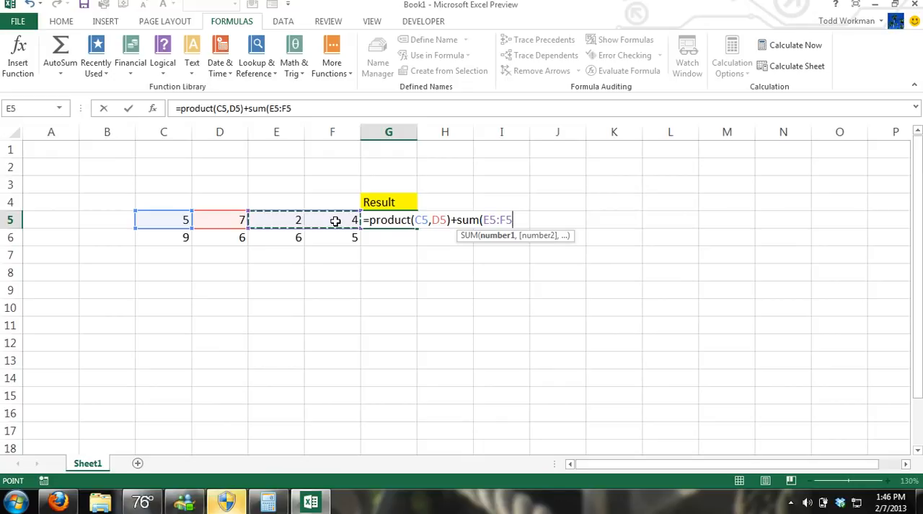
{"action": "type", "text": ")"}
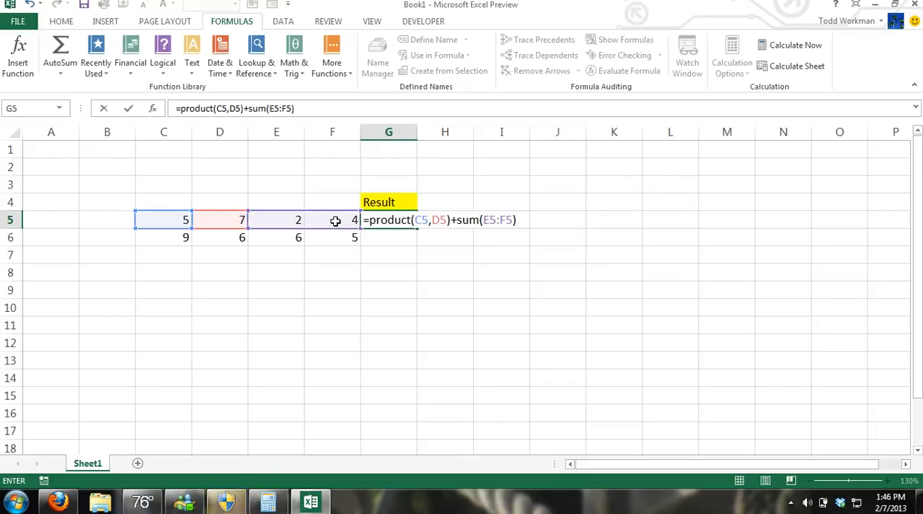
{"action": "type", "text": "-("}
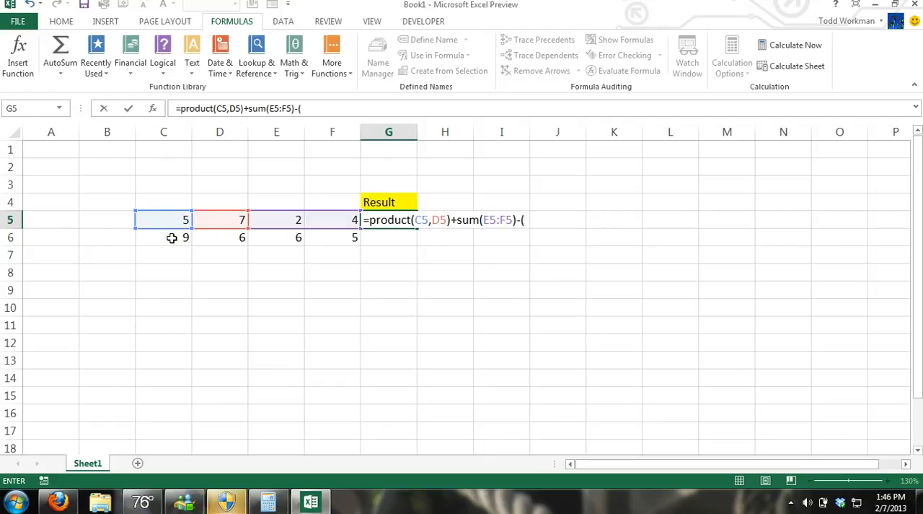
Step: Extend the G5 formula with -(C6) to subtract the first number of the second row
{"action": "mouse_move", "coordinate": [172, 238]}
{"action": "left_mouse_down"}
{"action": "mouse_move", "coordinate": [201, 240]}
{"action": "mouse_move", "coordinate": [180, 238]}
{"action": "left_mouse_up"}
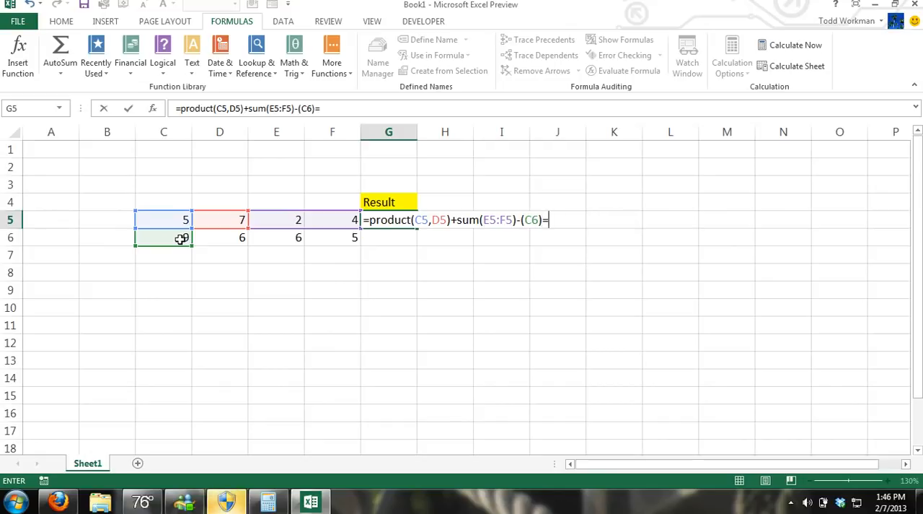
Step: Continue the G5 formula after the equals sign with a Quotient function that takes D6 as its numerator
{"action": "type", "text": "Qu"}
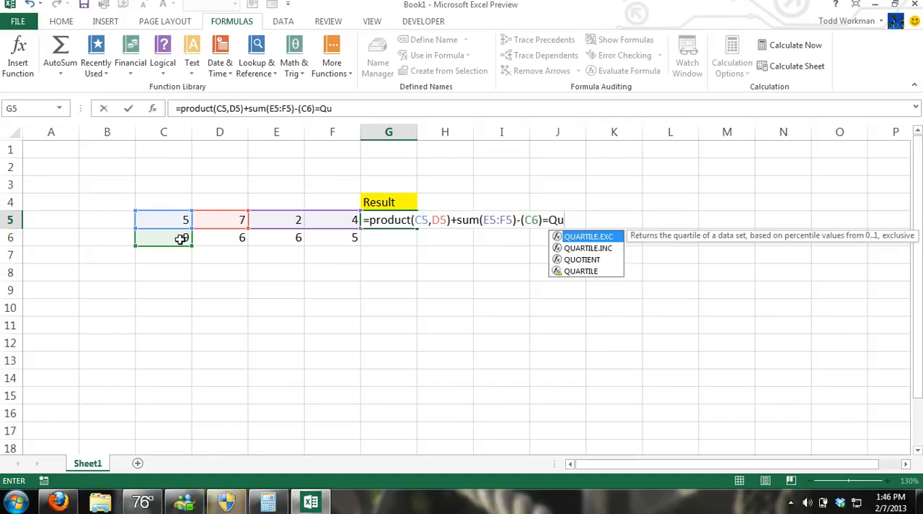
{"action": "type", "text": "otient("}
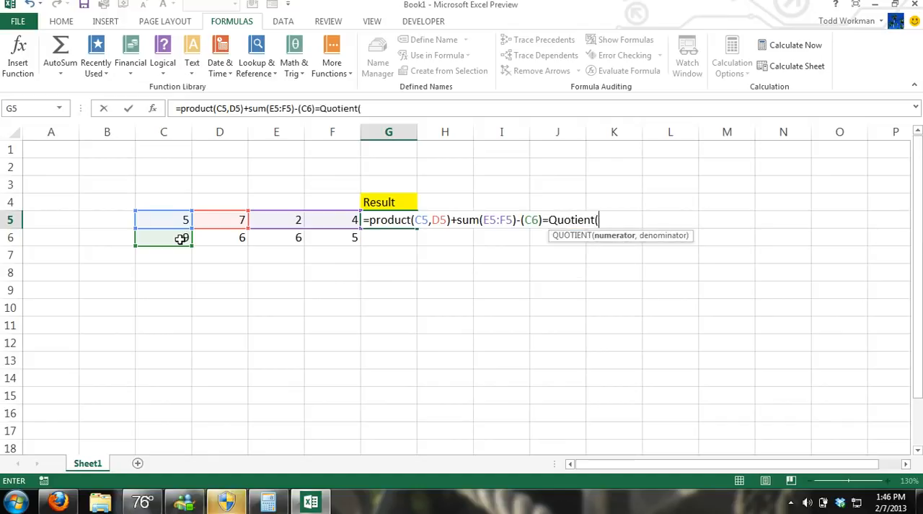
{"action": "left_click", "coordinate": [236, 239]}
{"action": "type", "text": ","}
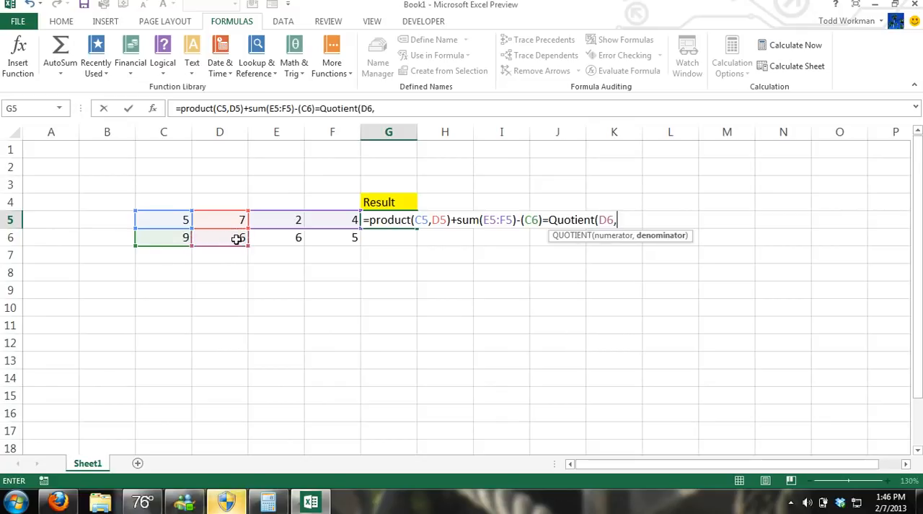